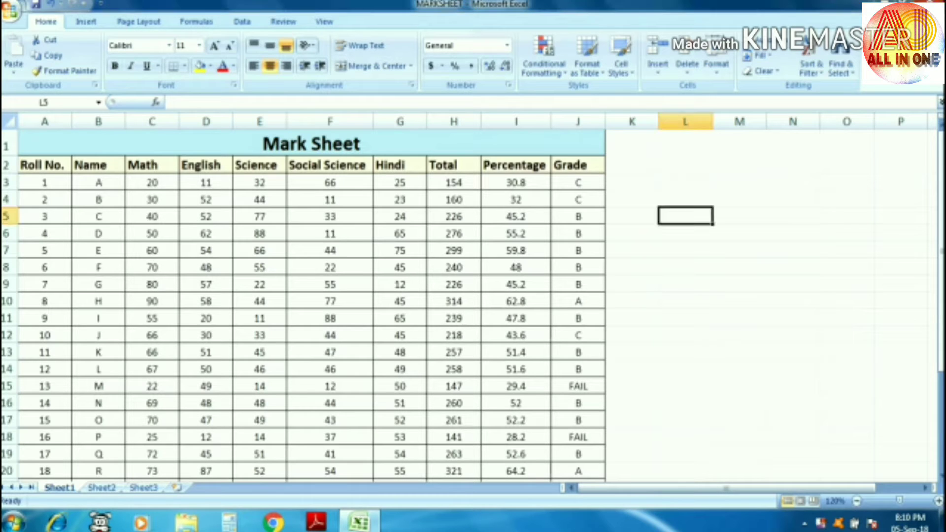
- Copy the mark sheet's header row from Roll No. to Grade (A2:J2)
left_click(312, 144)
left_click(99, 199)
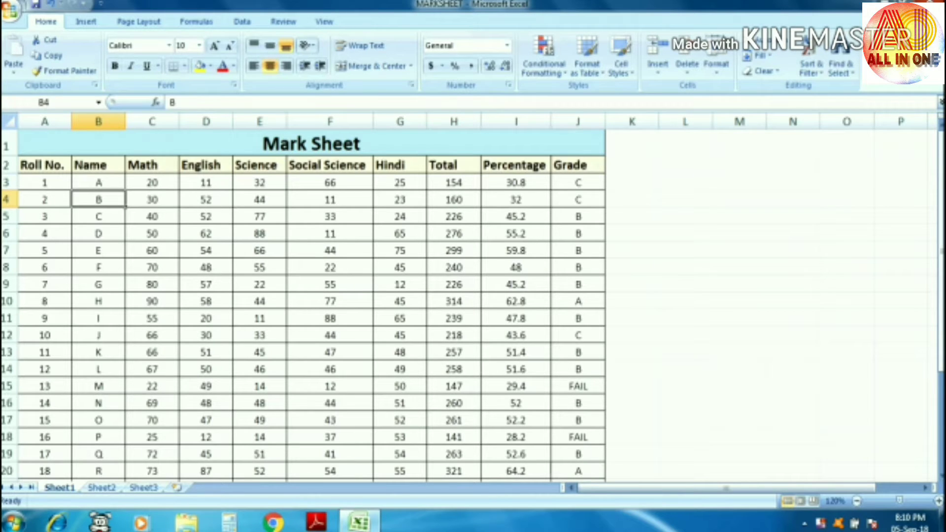
key("Up")
key("Down")
key("Left")
key("Up")
key("Up")
key("ctrl+shift+Right")
key("ctrl+c")
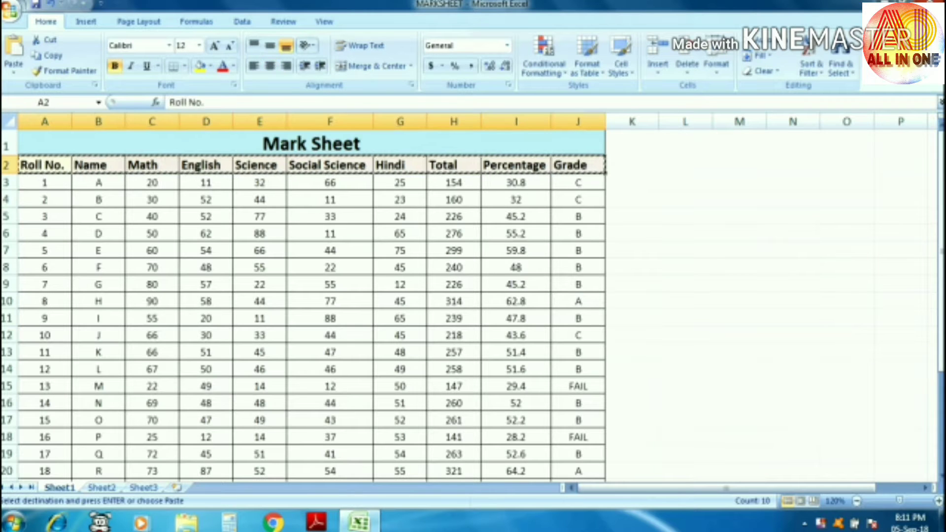
- Paste the copied headers transposed as a vertical list starting at L3, and autofit the width of column L
key("Right")
key("ctrl+Right")
key("Right")
key("Right")
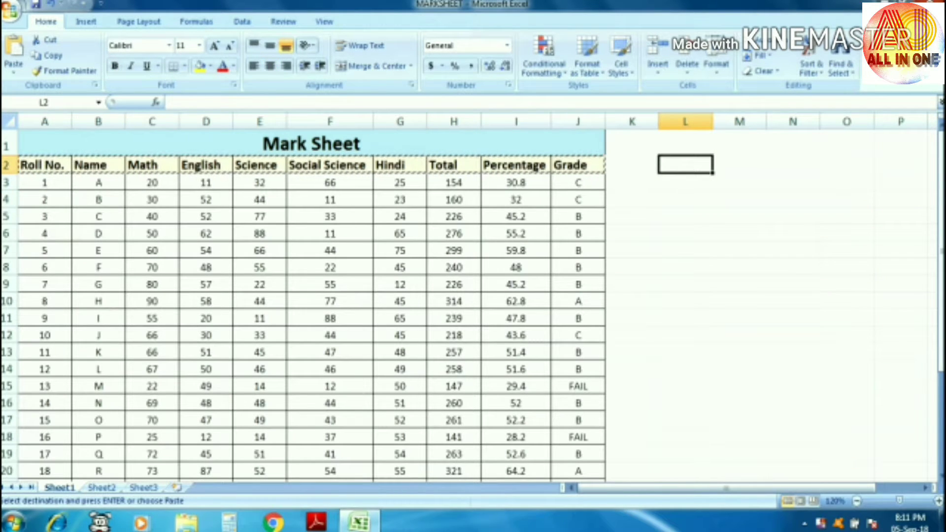
key("Down")
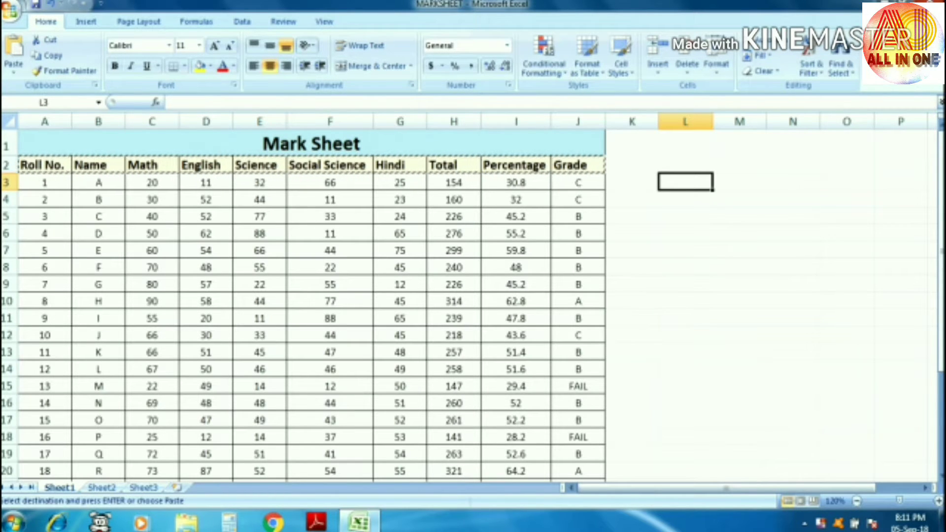
right_click(686, 182)
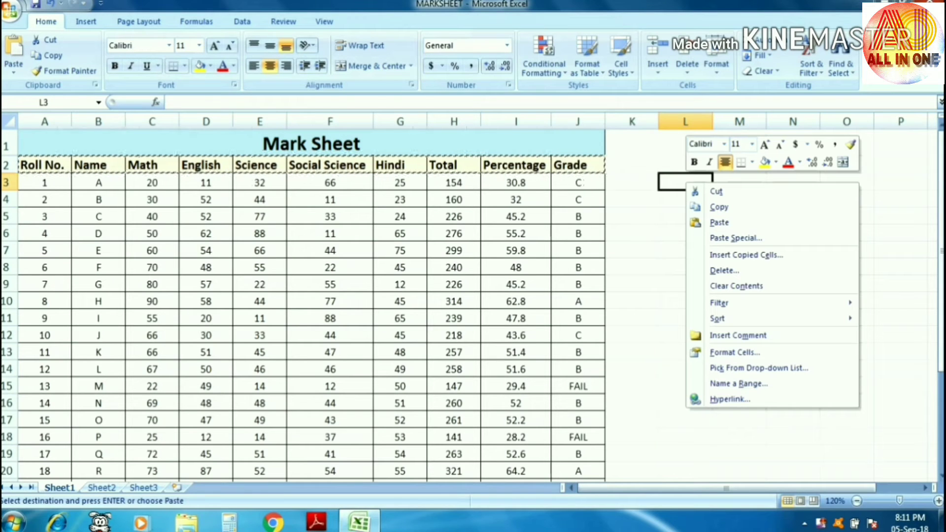
key("Down")
key("Down")
key("Down")
key("Down")
key("Return")
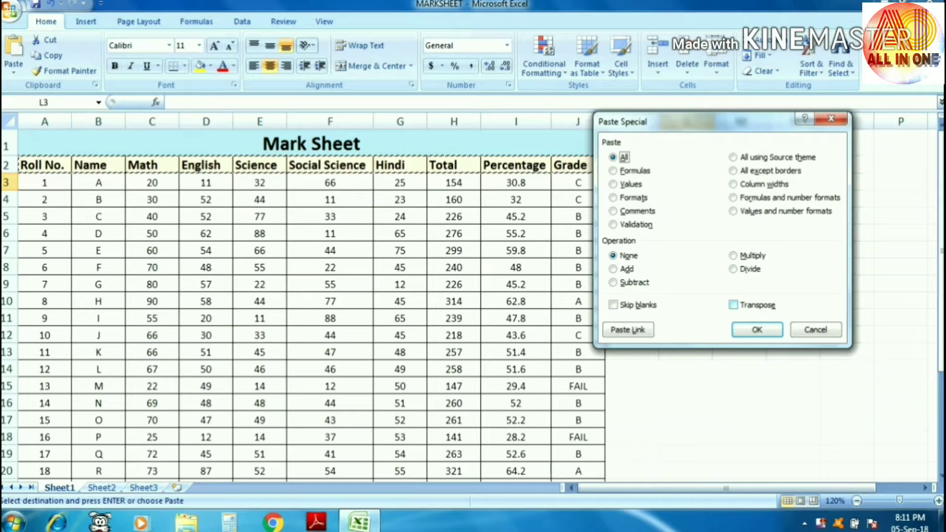
key("alt+e")
key("Return")
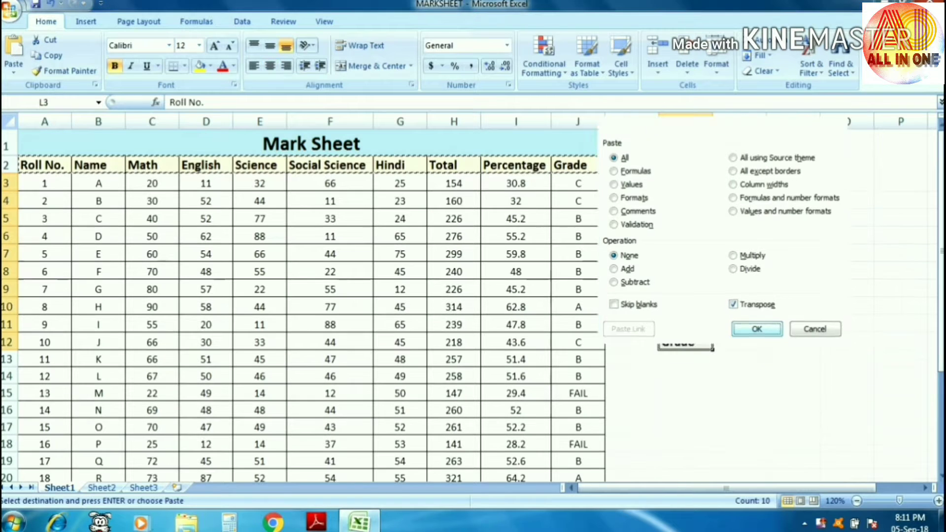
double_click(713, 121)
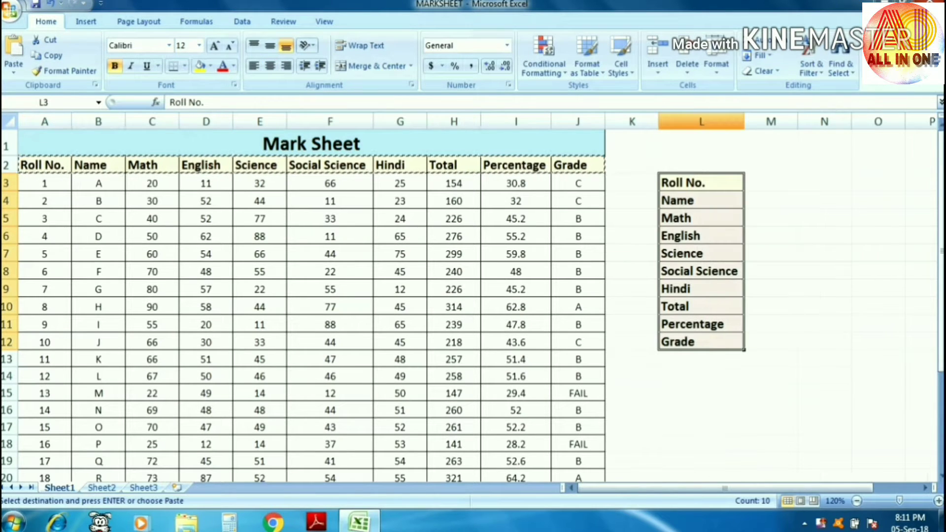
- Enter roll number 1 in M3, beside the Roll No. label of the vertical list
left_click(771, 183)
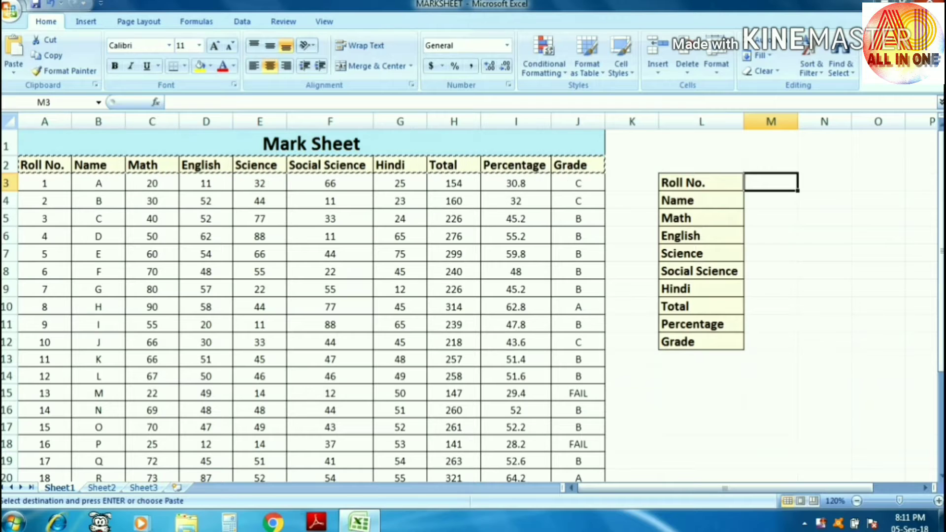
key("Escape")
type("1")
key("Return")
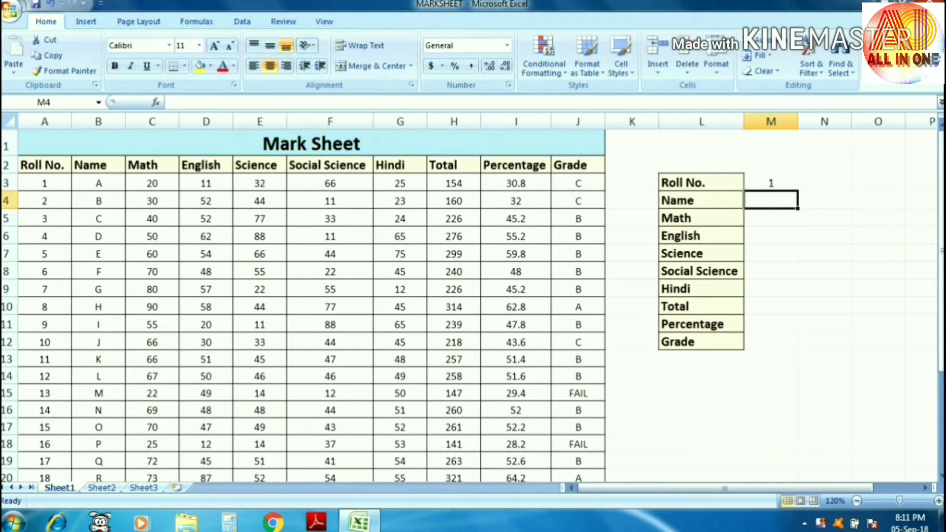
key("Down")
key("Down")
key("Down")
key("Down")
key("Down")
key("Down")
key("Down")
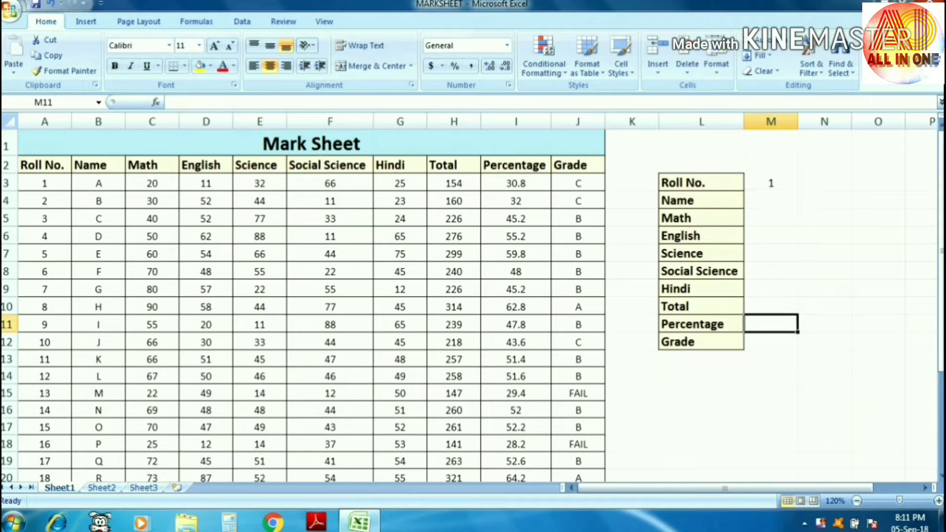
key("Down")
key("Up")
key("Up")
key("Up")
key("Up")
key("Up")
key("Up")
key("Up")
key("Up")
key("Up")
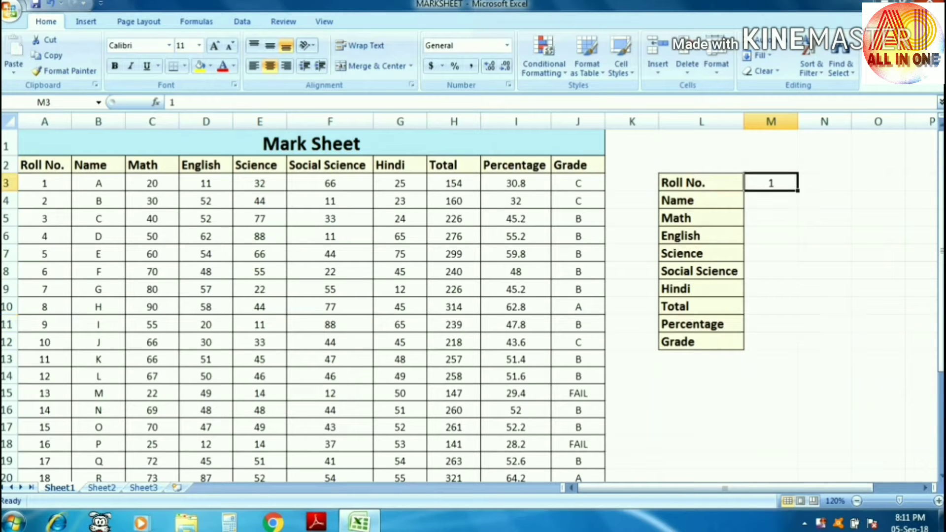
- Begin a VLOOKUP formula in M4, beside the Name label, with $M$3 as the lookup value
key("Down")
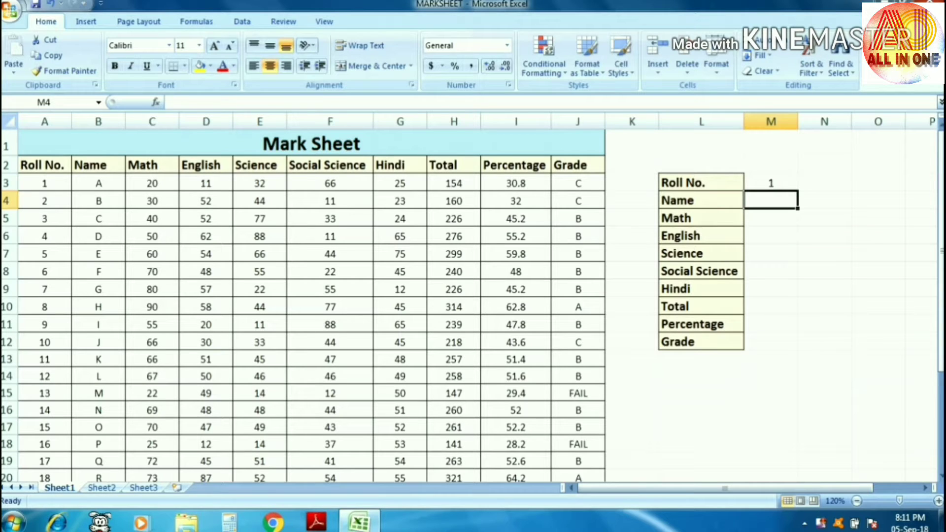
type("=")
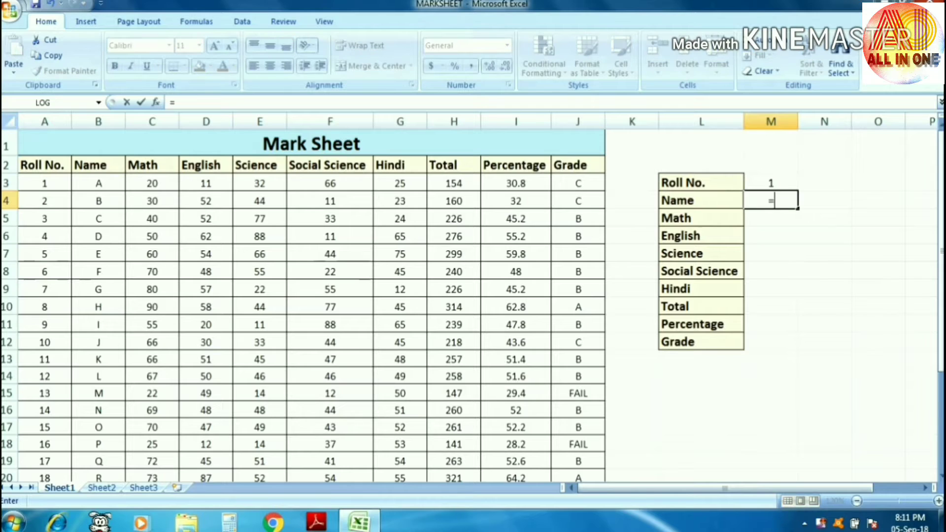
type("VL")
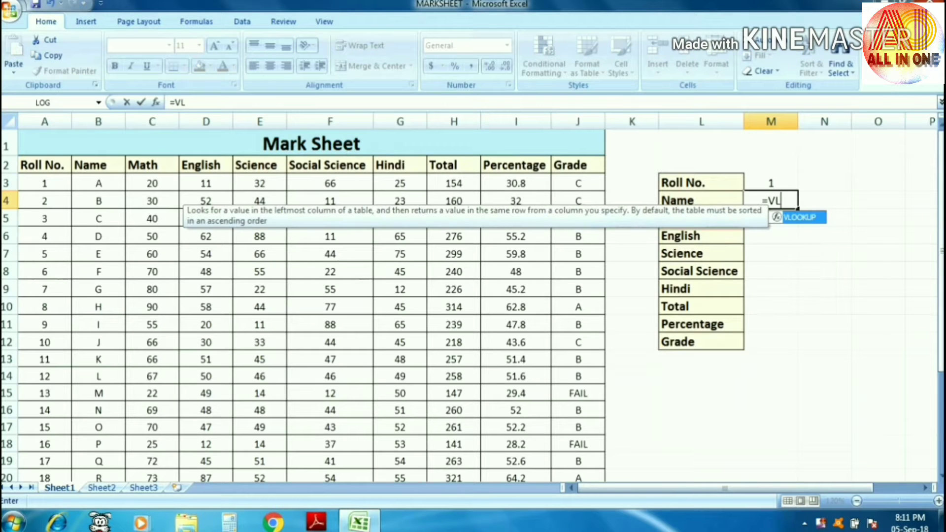
type("OOKUP(")
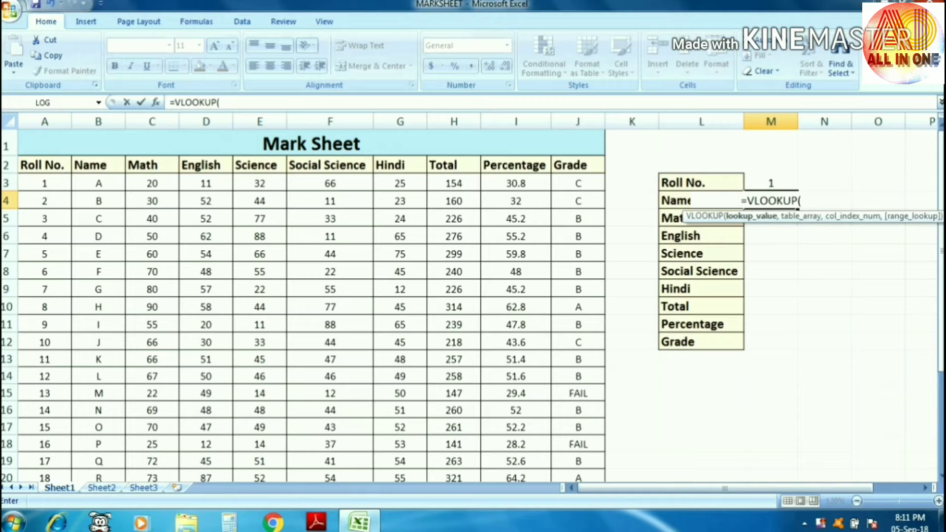
type("$")
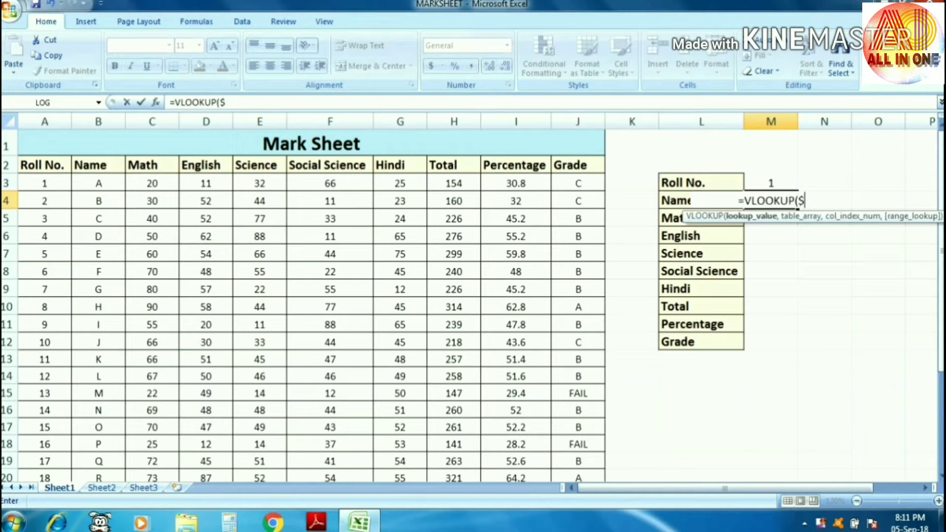
type("M")
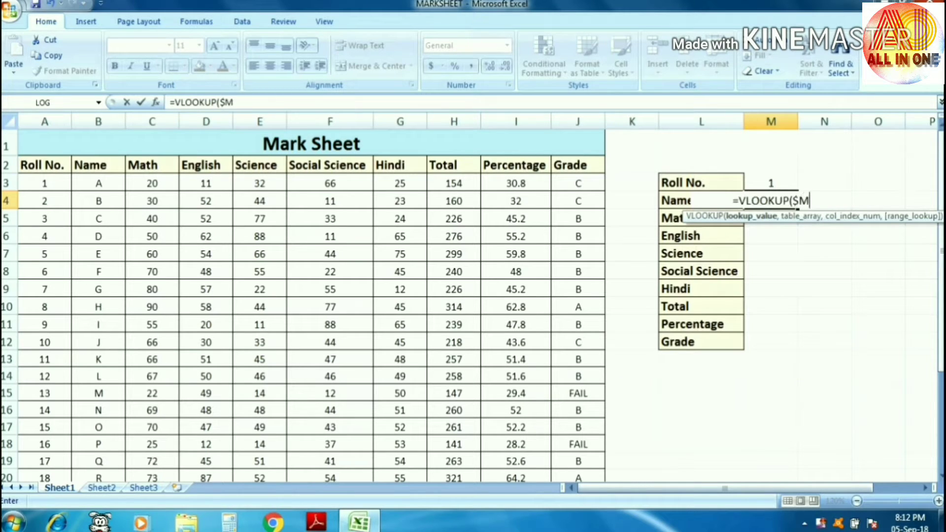
type("$")
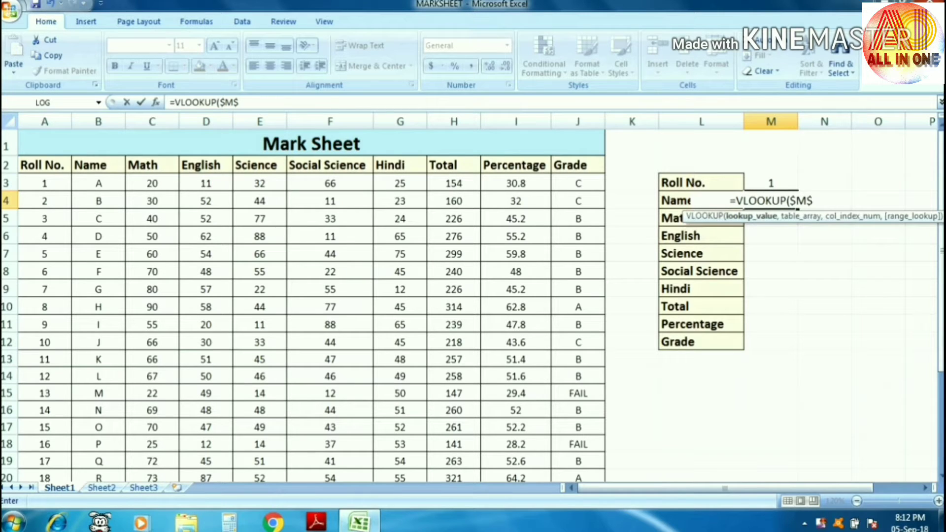
type("3")
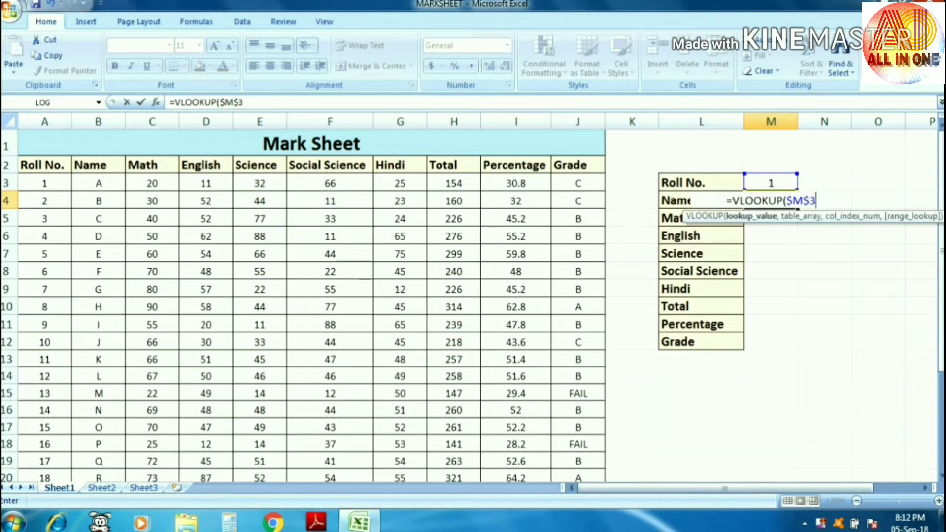
type(",")
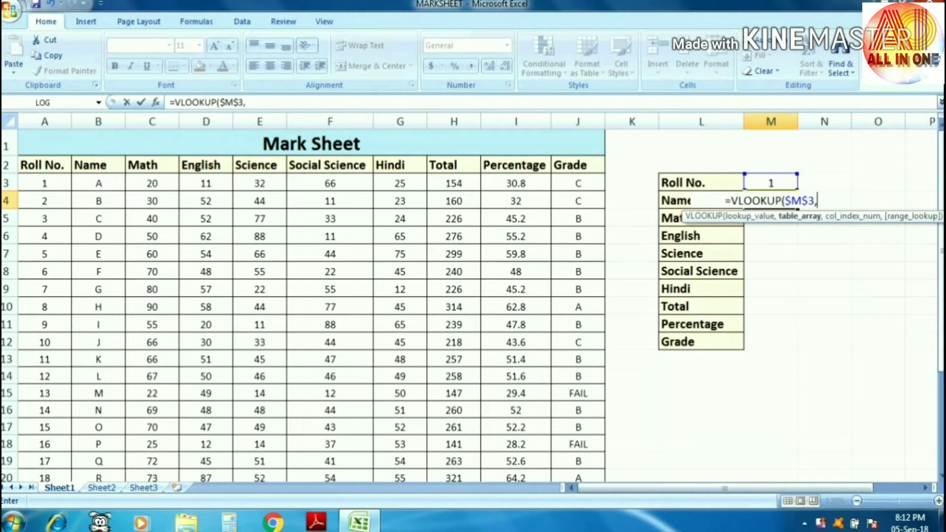
- Use the whole mark table including its headers, A2:J28, as the VLOOKUP's table array
key("Left")
key("Left")
key("Left")
key("Left")
key("Left")
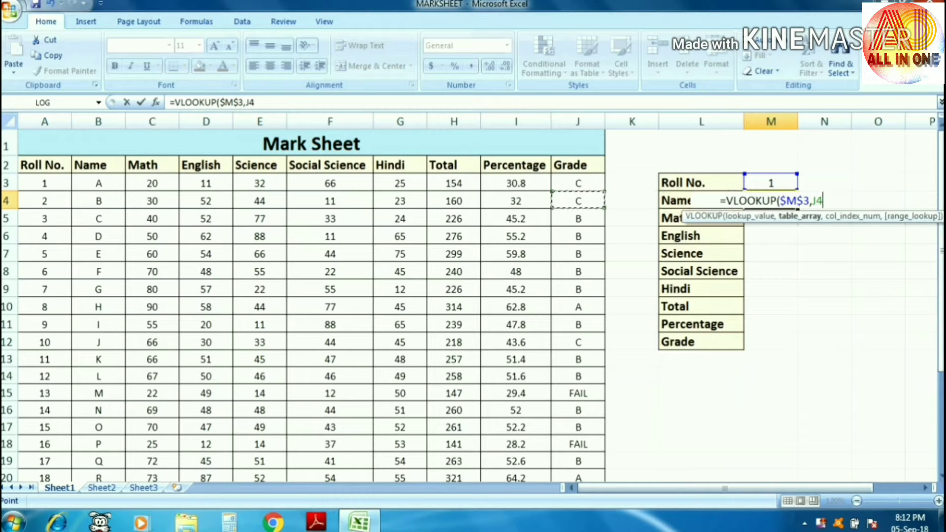
key("Left")
key("Left")
key("Left")
key("Left")
key("Left")
key("Left")
key("Left")
key("Up")
key("Up")
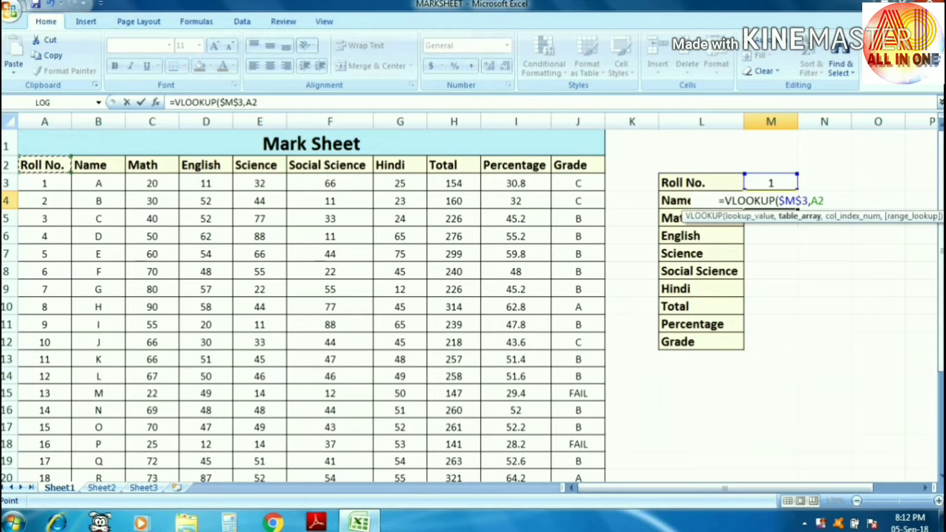
key("ctrl+shift+Down")
key("ctrl+shift+Right")
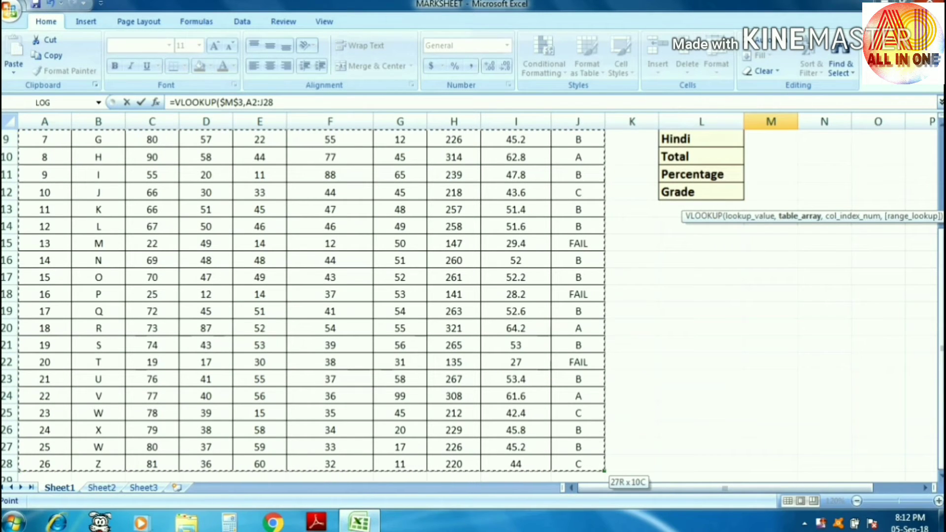
type(",")
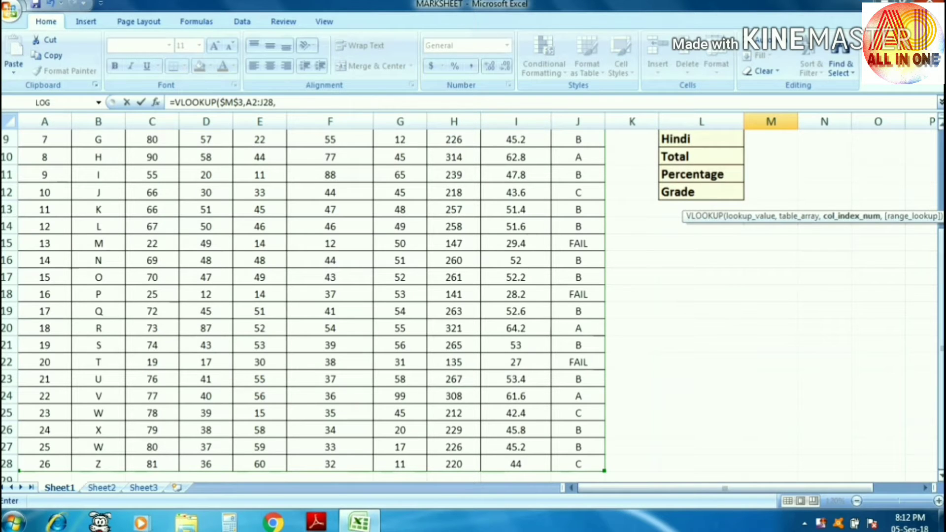
- Complete the VLOOKUP formula in M4 with column index 2 and no range lookup argument
scroll(303, 306, "up", 3)
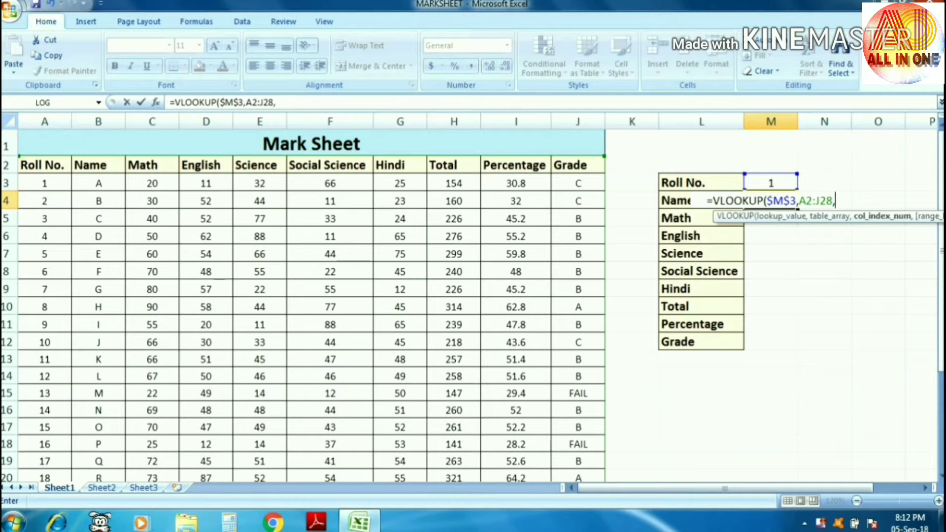
type("2")
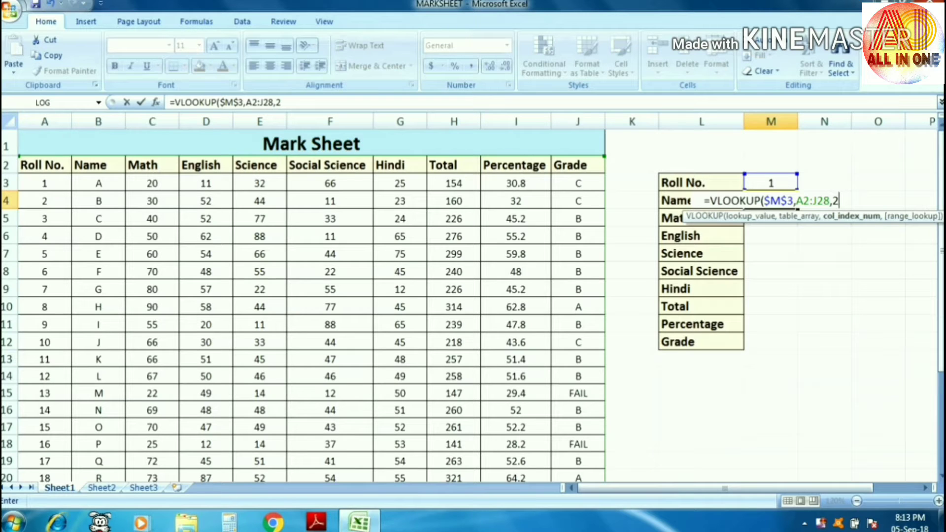
type(")")
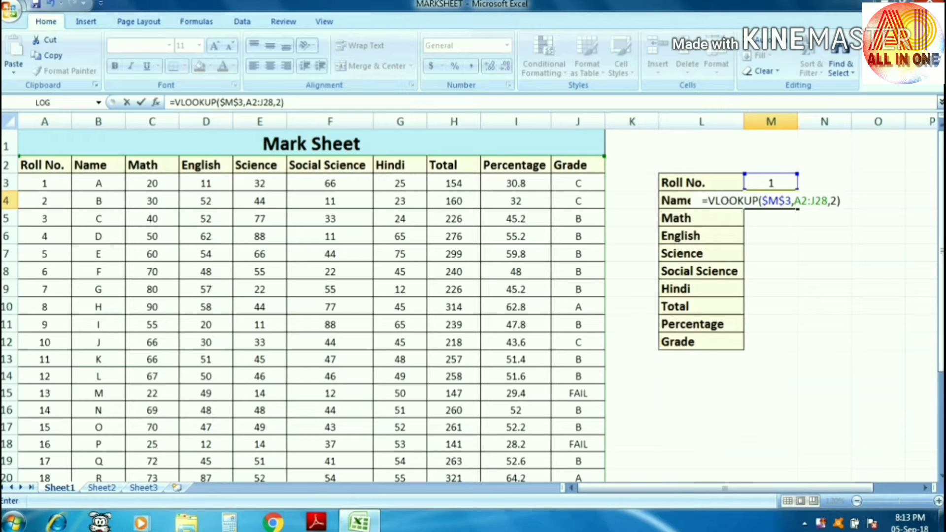
key("Return")
- Test the Name lookup by changing the roll number in M3 to 2
key("Up")
key("Up")
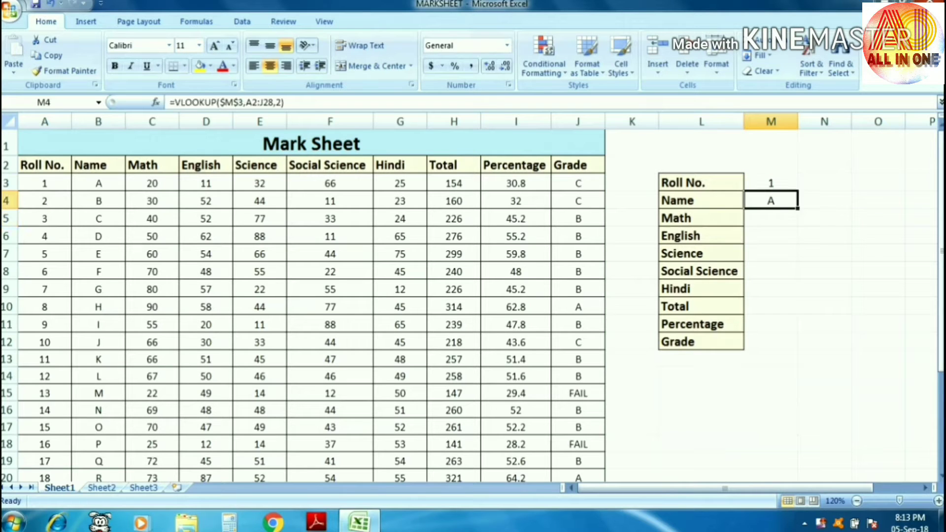
key("Down")
key("Up")
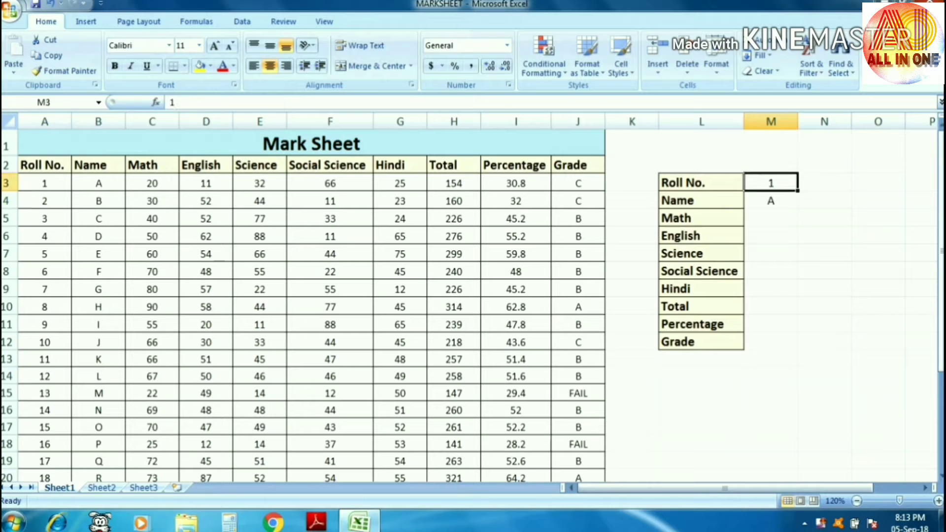
type("2")
key("Return")
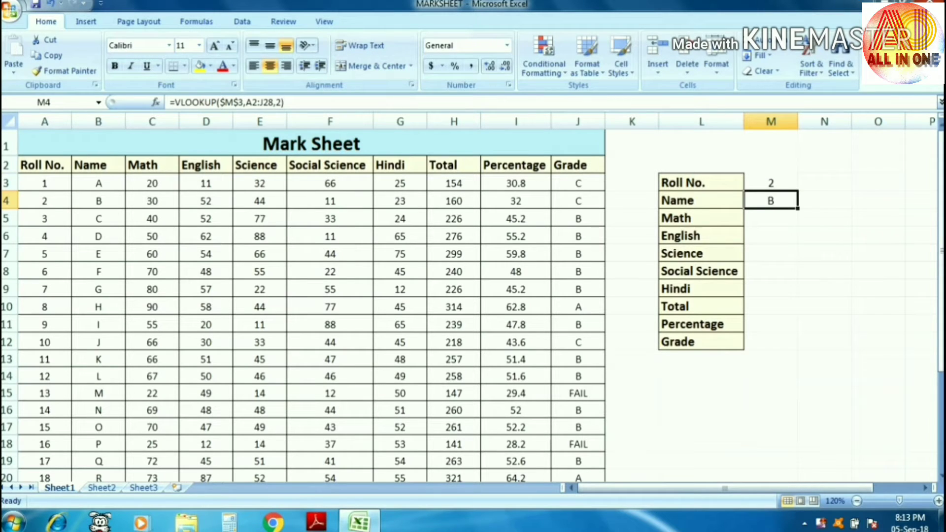
key("Up")
key("Down")
key("Down")
key("Down")
key("Down")
key("Down")
key("Down")
key("Down")
key("Down")
key("Down")
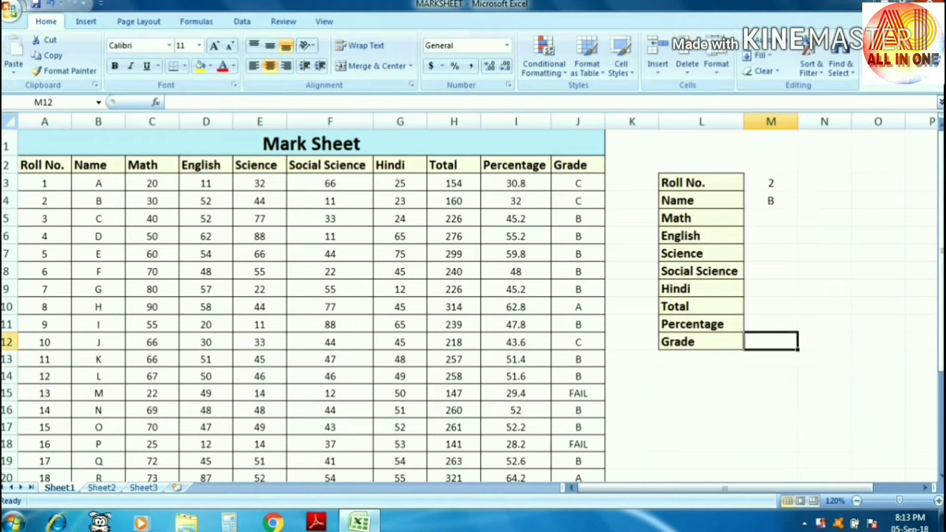
key("Up")
key("Up")
key("Up")
key("Up")
key("Up")
key("Up")
key("Up")
key("Up")
key("Up")
key("Up")
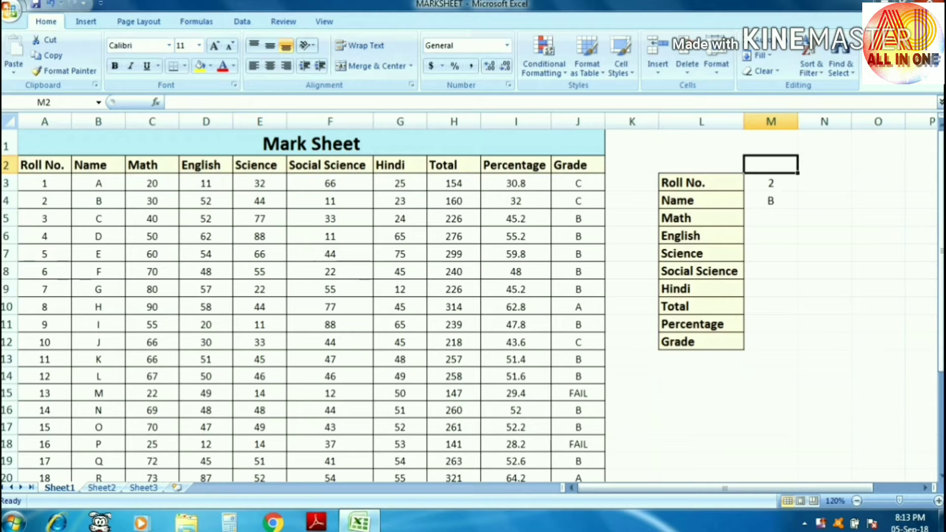
- Set the roll number in M3 back to 1
key("Down")
type("1")
key("Return")
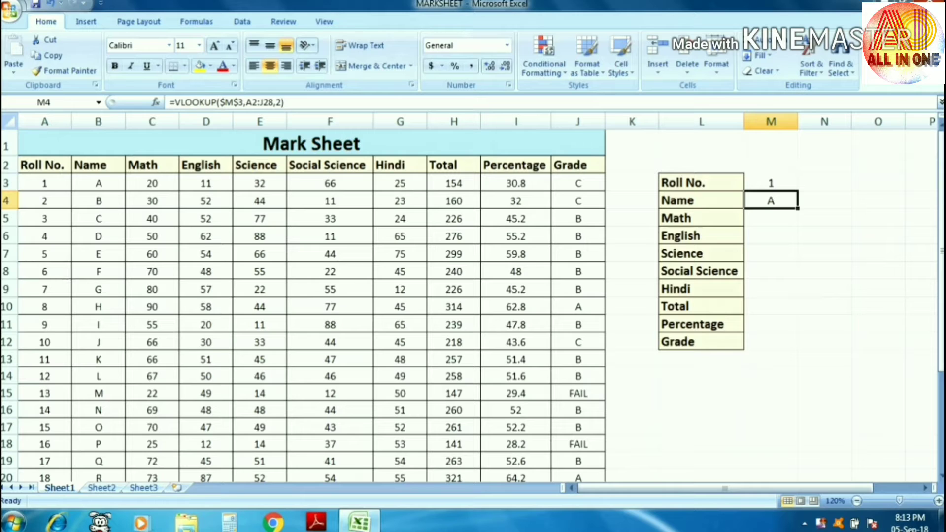
- Copy the VLOOKUP formula from the Name cell M4 into the Math cell M5
key("ctrl+c")
key("Down")
key("ctrl+v")
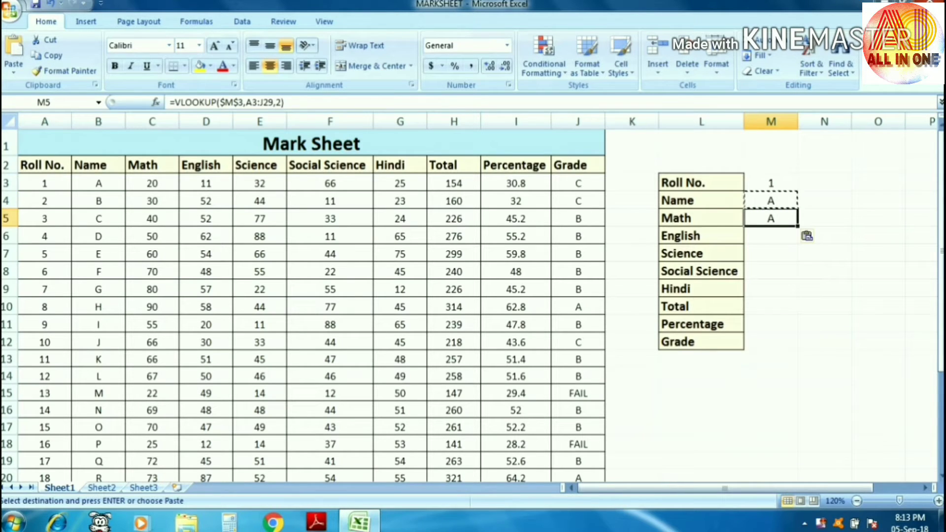
- Paste the copied Name formula into M4:M12 to fill the form's lookup cells down to Grade
key("Up")
key("shift+Down")
key("shift+Down")
key("shift+Down")
key("shift+Down")
key("shift+Down")
key("shift+Down")
key("shift+Down")
key("shift+Down")
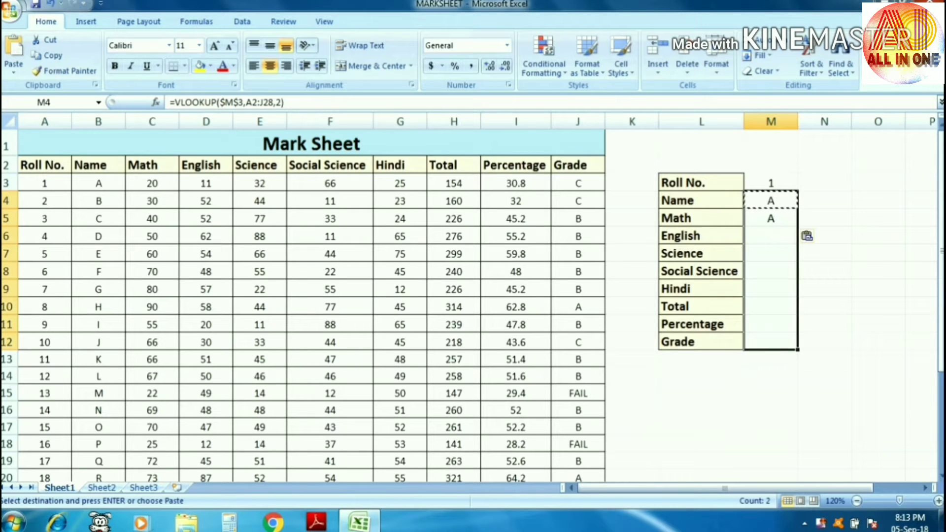
key("Return")
key("Up")
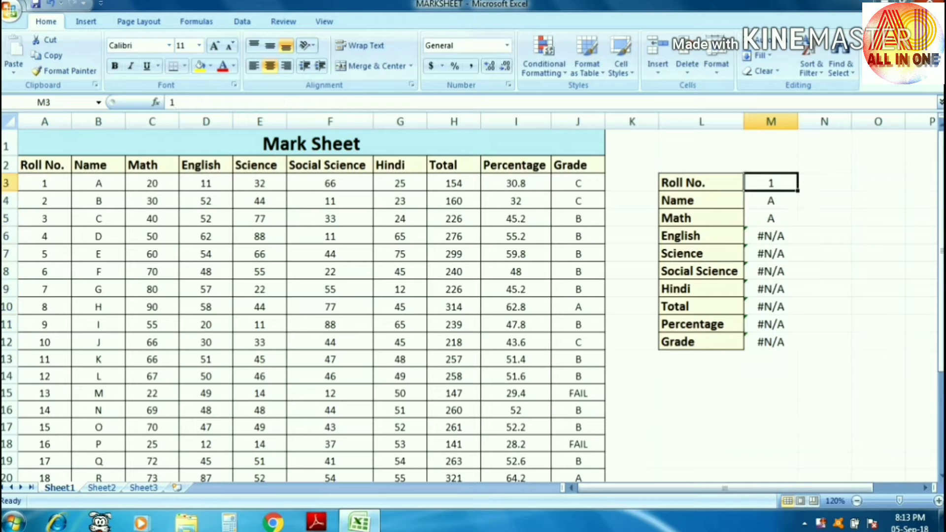
- Review the pasted VLOOKUP formulas in the form's cells from Name down to Percentage
key("Down")
key("Down")
key("Down")
key("Down")
key("Down")
key("Down")
key("Down")
key("Down")
key("Down")
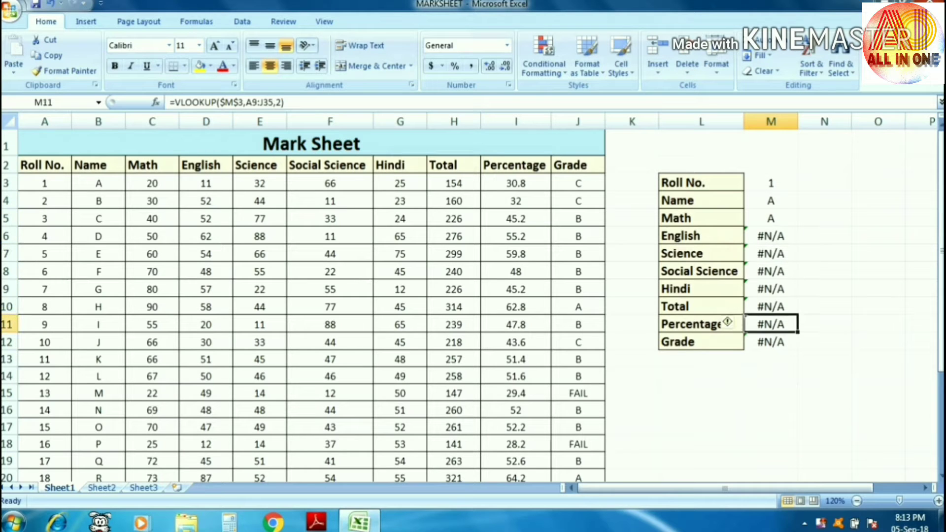
key("Up")
key("Up")
key("Up")
key("Up")
key("Up")
key("Up")
key("Up")
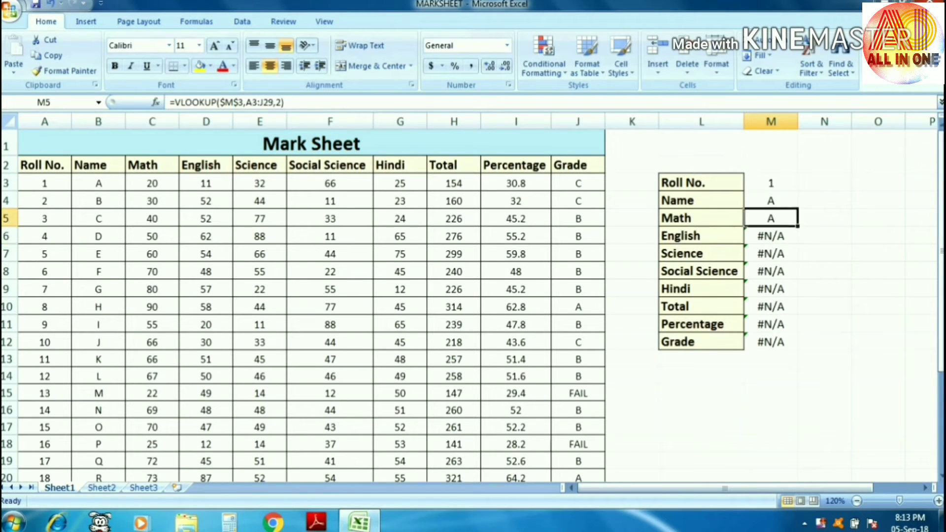
key("Up")
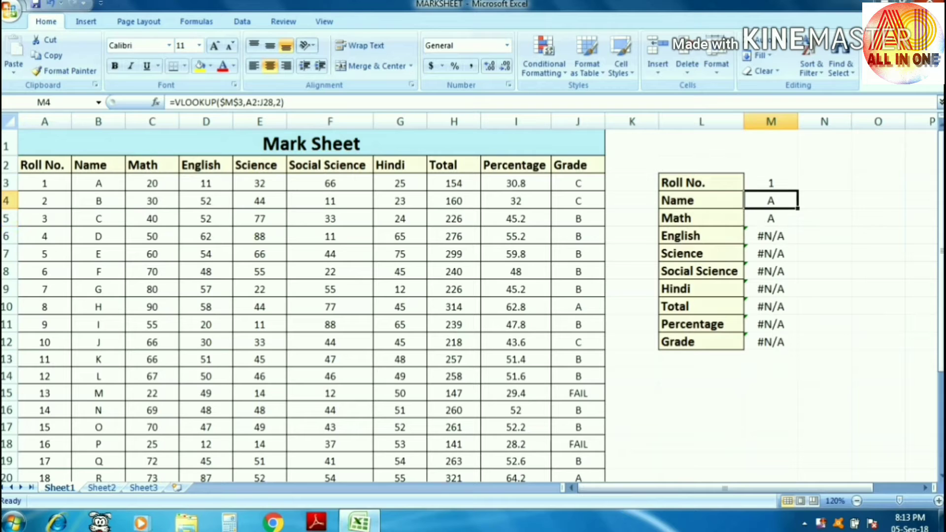
key("Left")
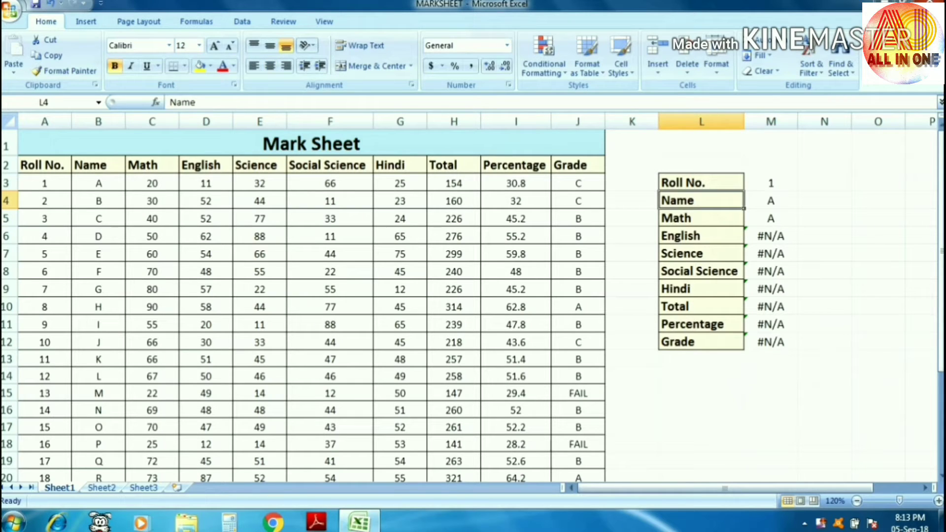
key("Right")
key("Down")
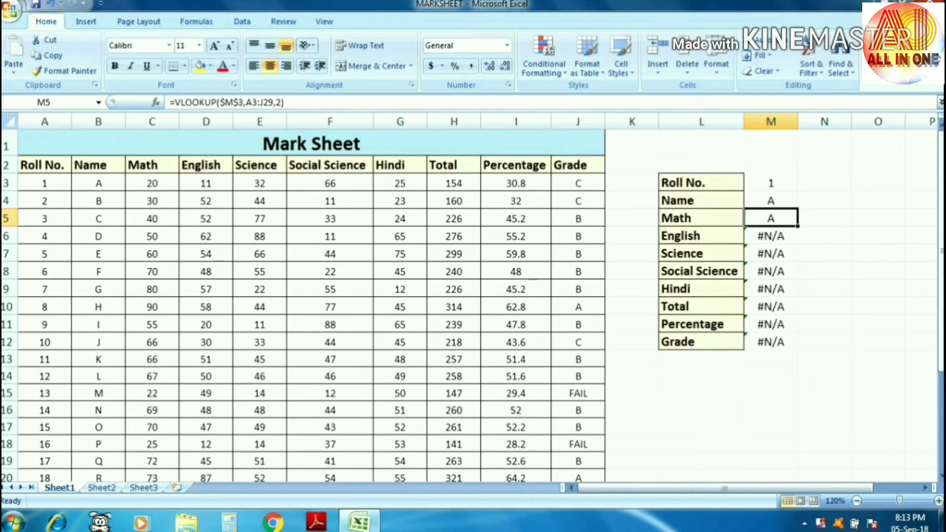
- Inspect the column index argument of the Math formula in M5
key("F2")
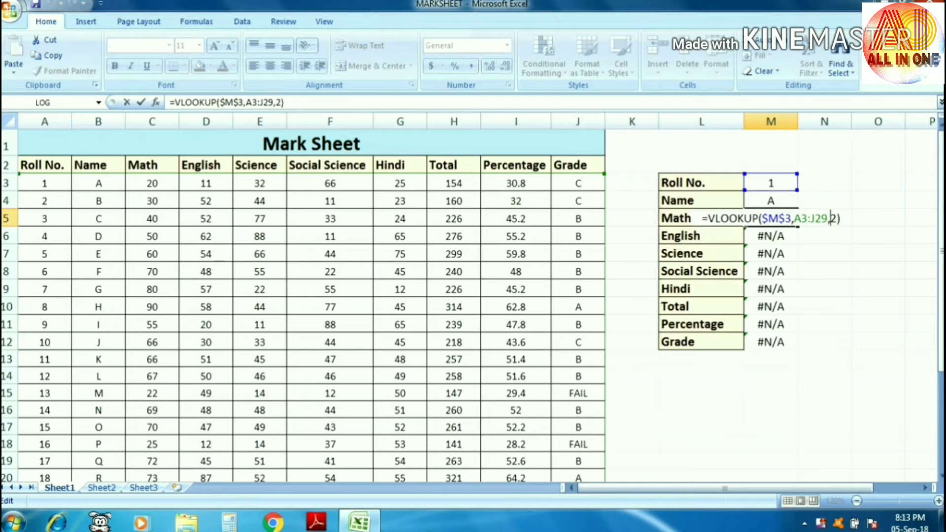
key("Left")
key("Return")
key("Up")
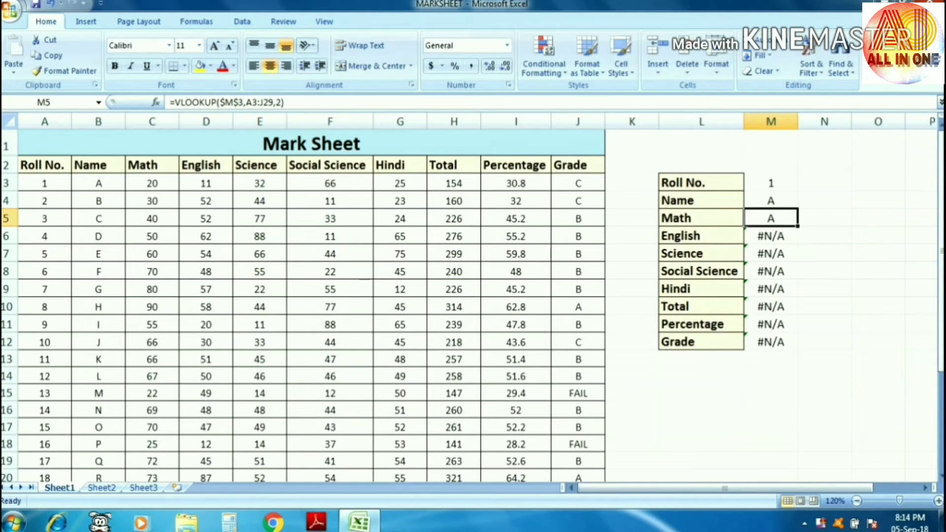
key("F2")
key("Left")
key("Left")
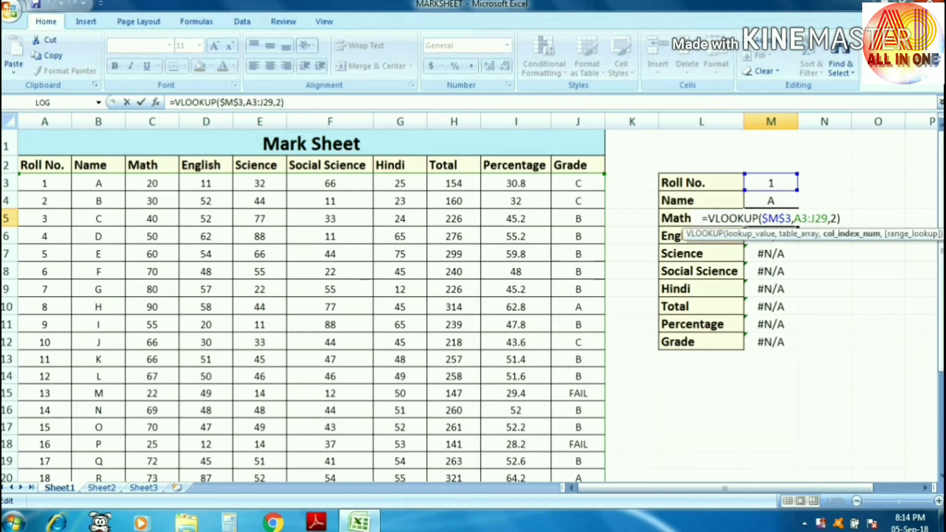
key("Return")
key("Up")
key("Up")
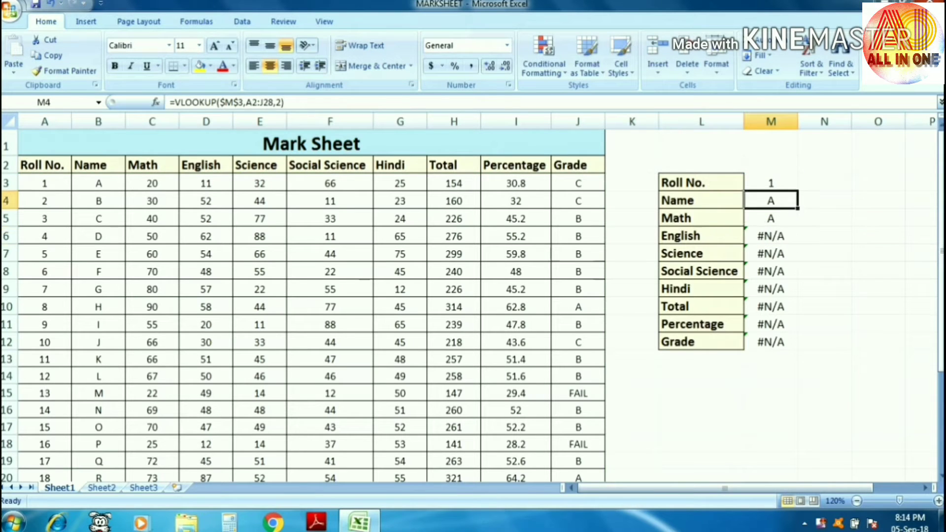
- Inspect the table range argument of the Name formula in M4
key("F2")
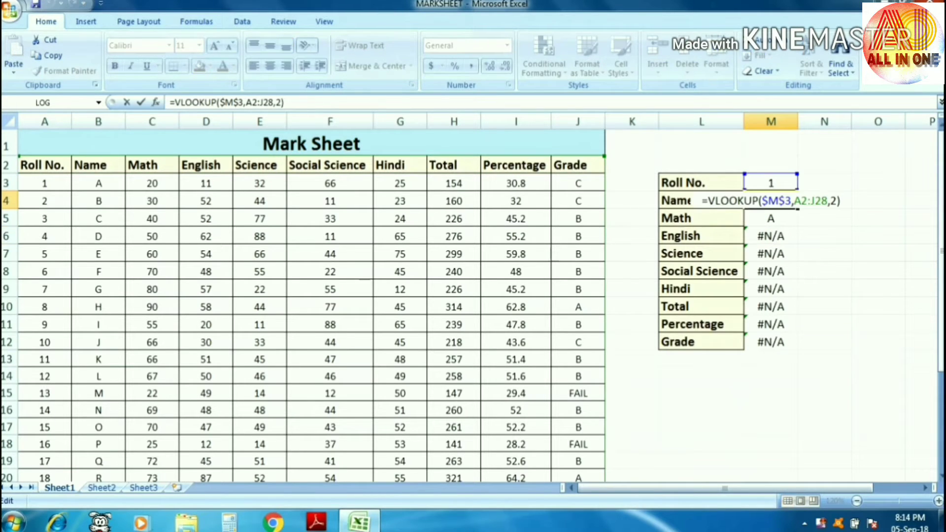
key("Left")
key("Left")
key("Left")
key("Left")
key("Left")
key("Left")
key("Left")
key("Left")
key("Left")
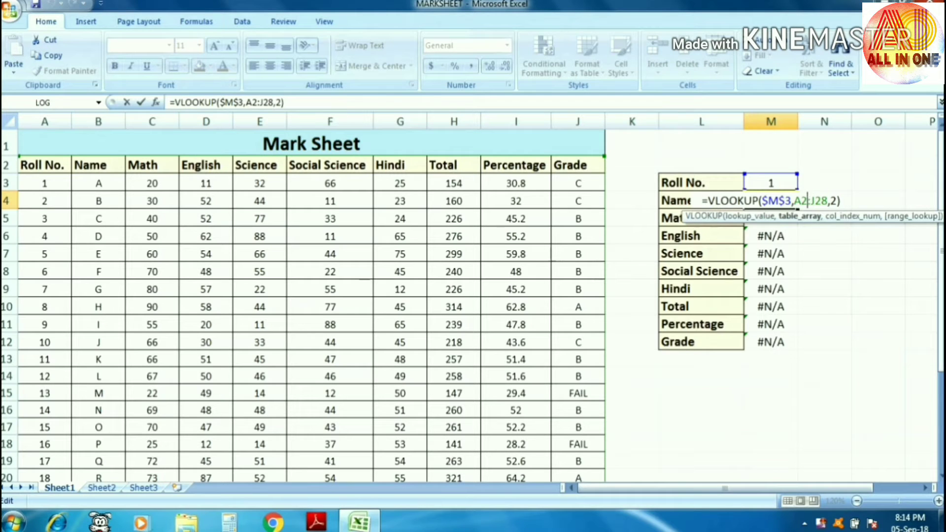
key("Right")
key("Right")
key("Right")
key("Right")
key("Right")
key("Return")
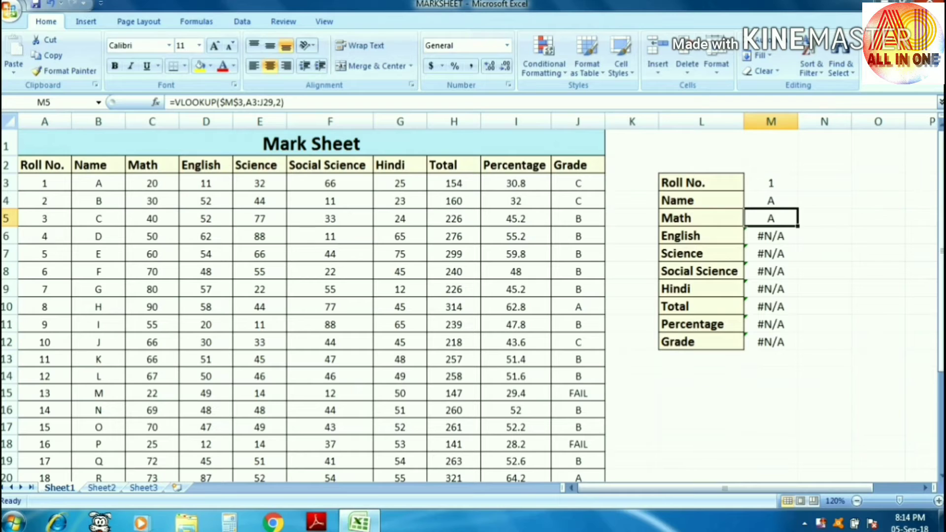
- Inspect the table range argument of the Math formula in M5
key("F2")
key("Left")
key("Left")
key("Left")
key("Left")
key("Left")
key("Left")
key("Left")
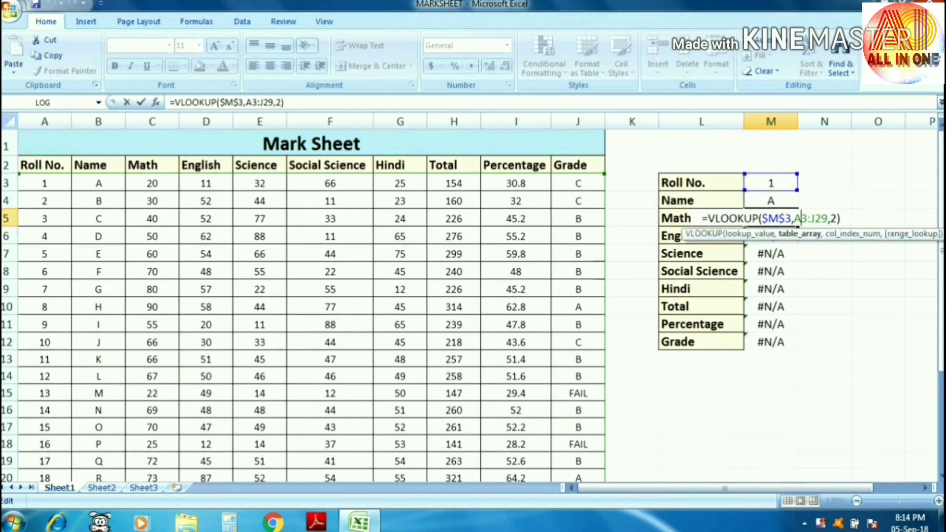
key("Right")
key("Right")
key("Right")
key("Return")
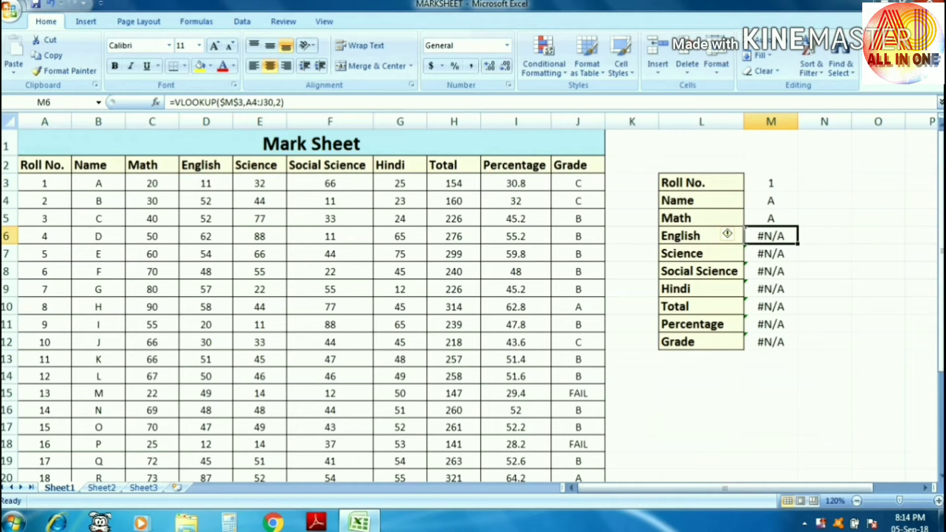
- Compare how the table range differs between the formulas in M4 through M7
left_click(770, 254)
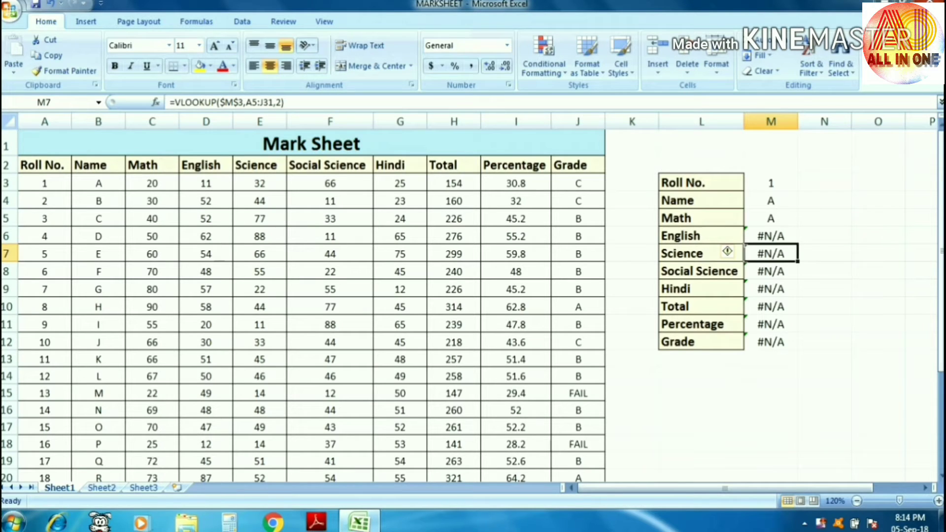
key("Up")
key("Up")
key("Up")
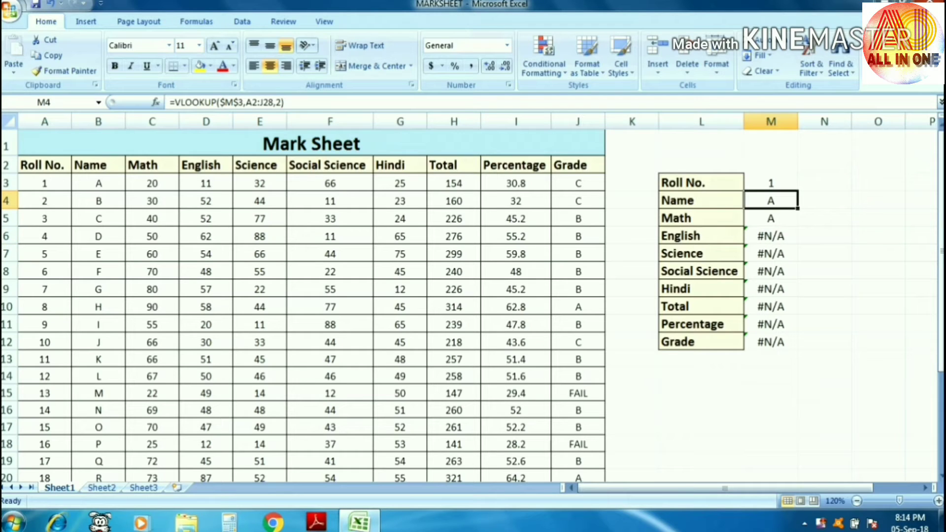
key("Down")
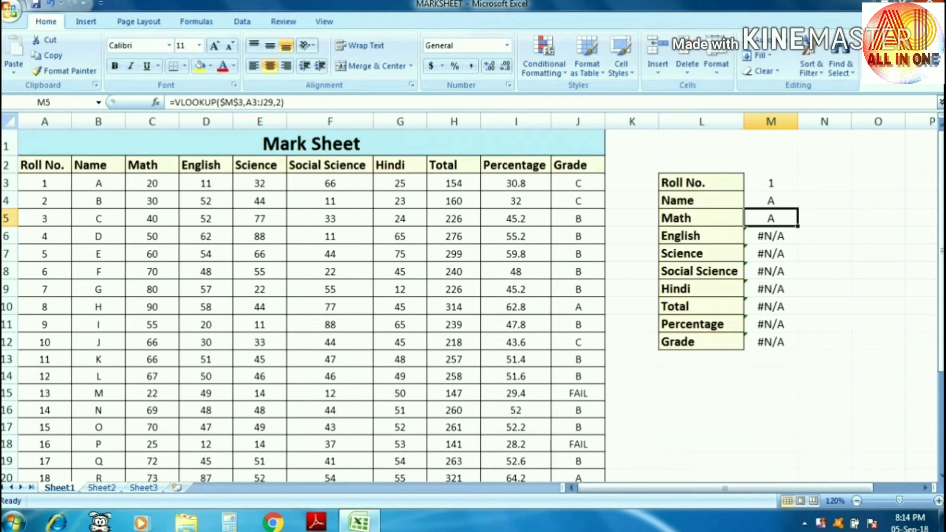
key("Up")
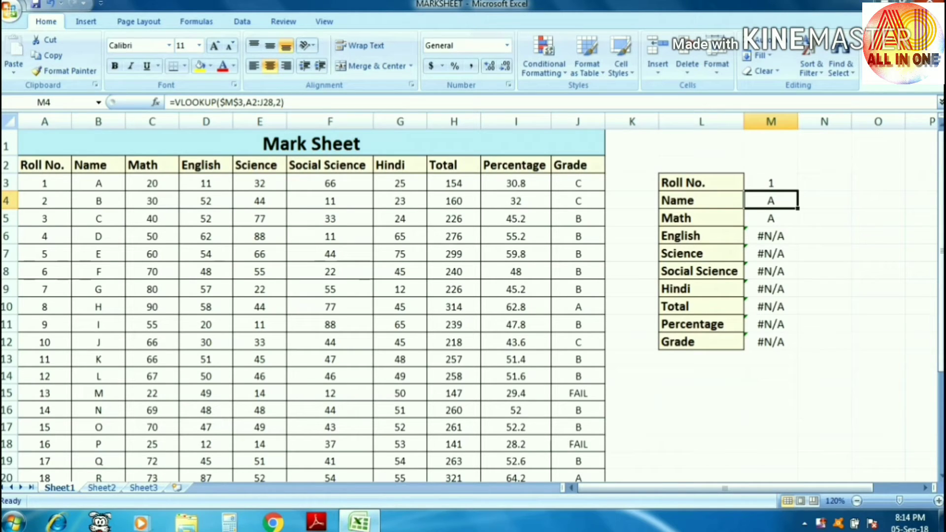
key("Down")
key("Down")
key("Down")
key("Up")
key("Up")
key("Up")
- Copy the table range A2:J28 from inside the Name formula in M4
key("F2")
key("Left")
key("Left")
key("Left")
key("shift+Left")
key("shift+Left")
key("shift+Left")
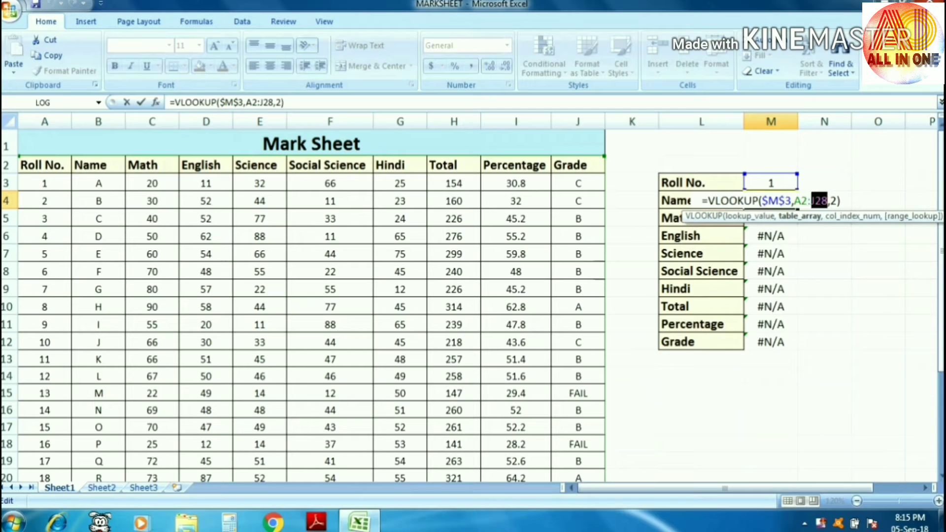
key("shift+Left")
key("shift+Left")
key("shift+Left")
key("ctrl+c")
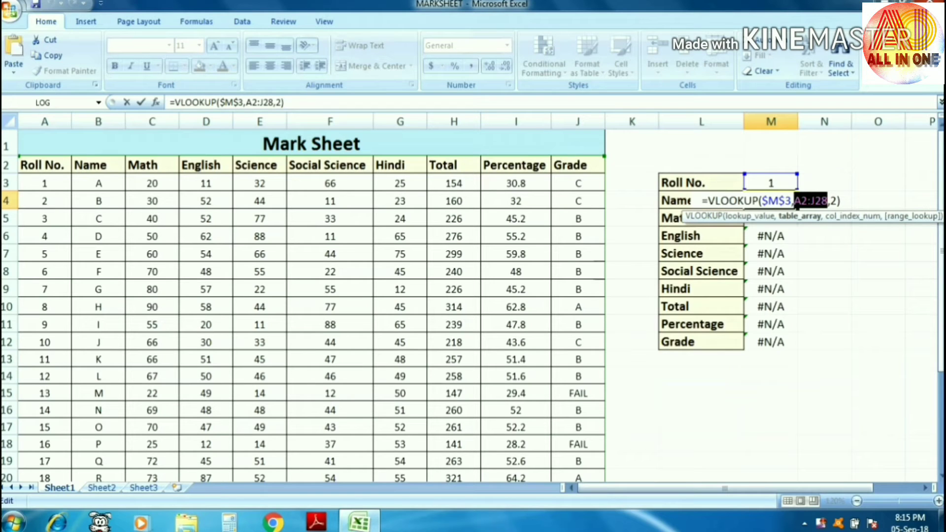
key("Return")
- Replace the table range in the Math formula in M5 with the copied A2:J28 and set its column index to 3
key("F2")
key("Left")
key("Left")
key("Left")
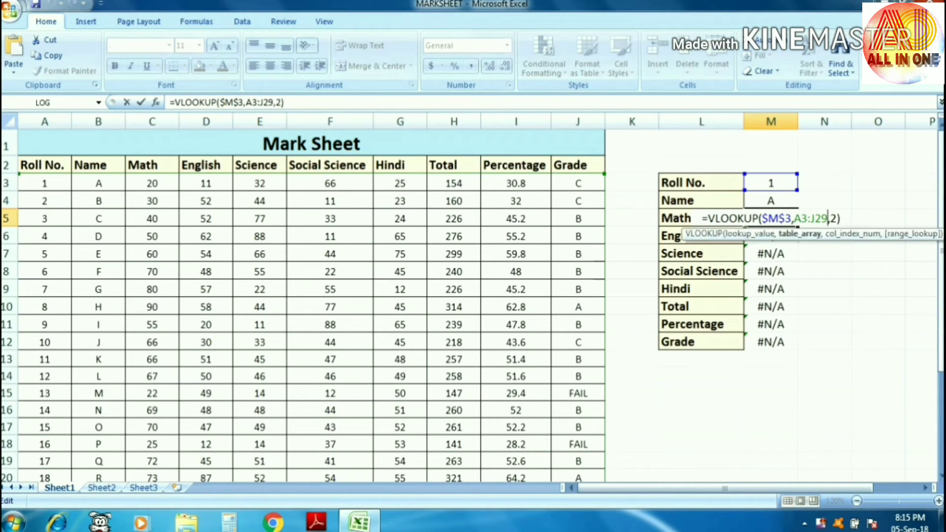
key("shift+Left")
key("shift+Left")
key("shift+Left")
key("shift+Left")
key("shift+Left")
key("shift+Left")
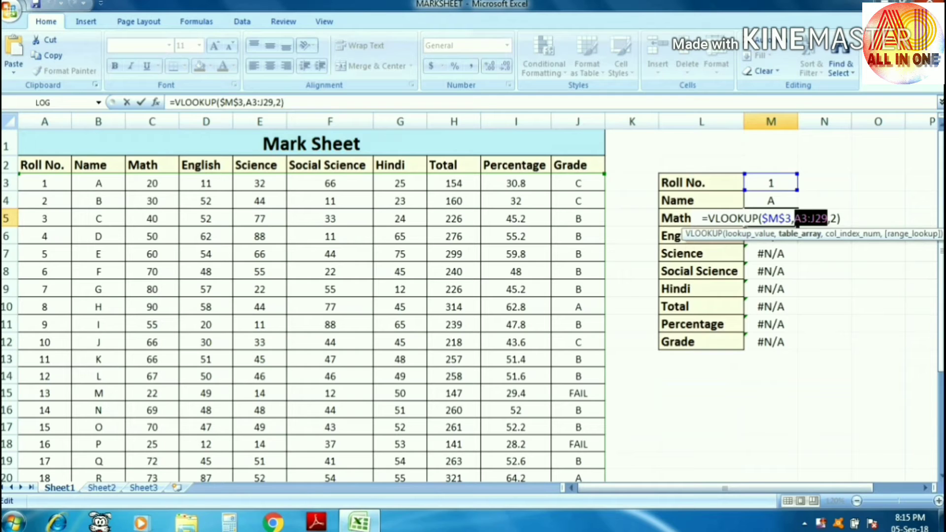
key("ctrl+v")
key("Delete")
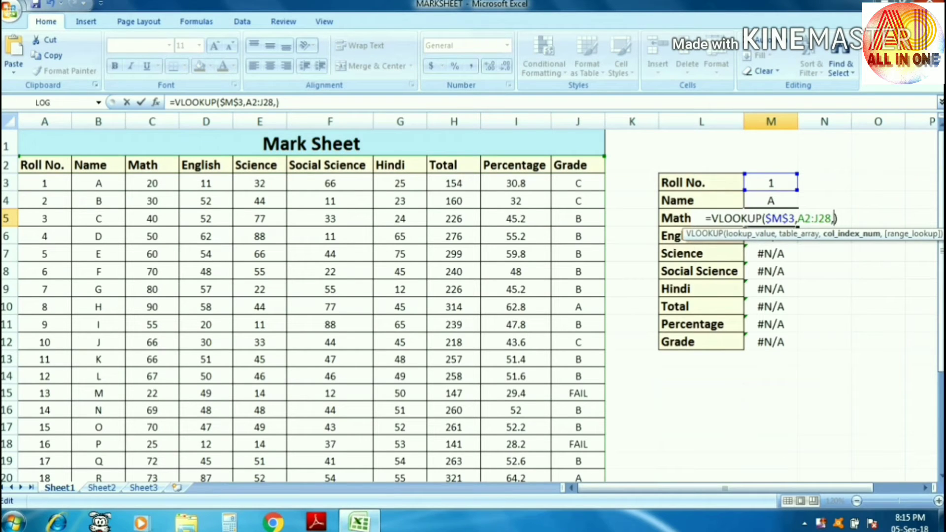
type("3")
key("Return")
- Set the English formula in M6 to table range A2:J28 and column index 4
key("F2")
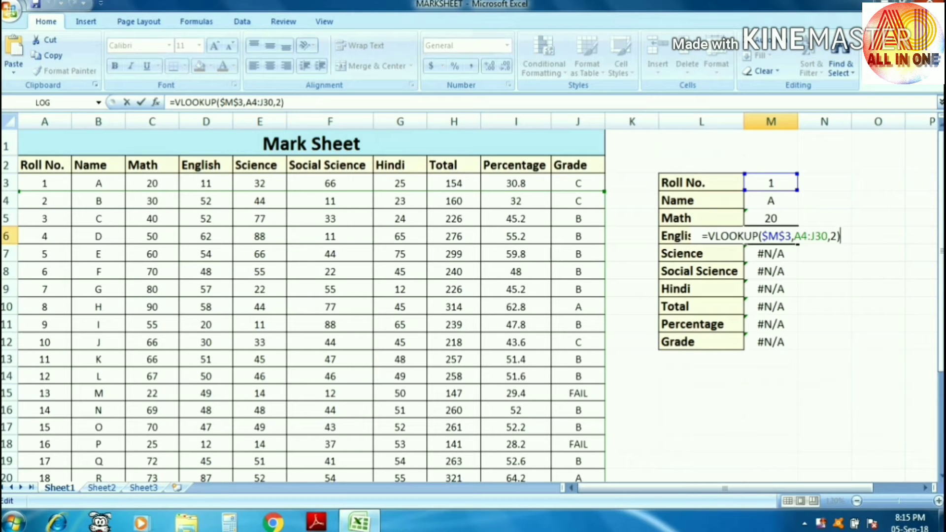
key("Left")
key("Left")
key("Left")
key("shift+Left")
key("shift+Left")
key("shift+Left")
key("shift+Left")
key("shift+Left")
key("shift+Left")
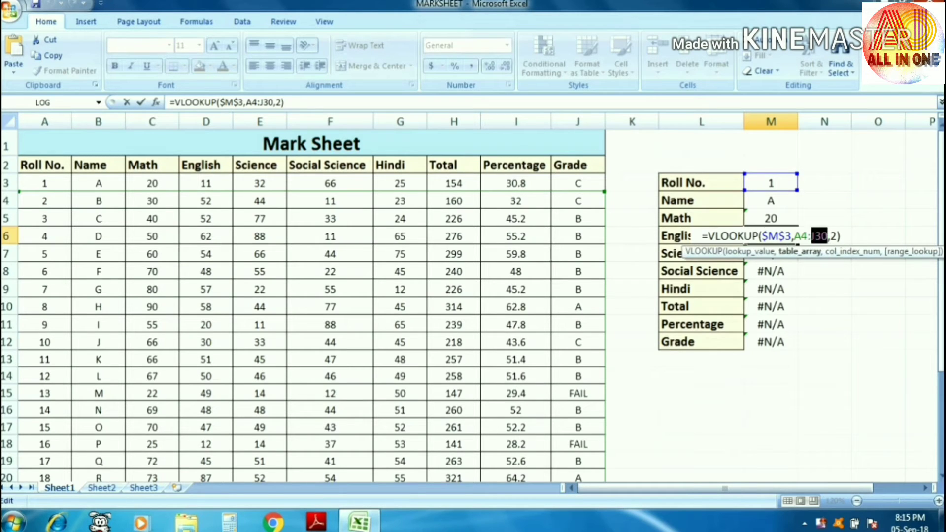
type("A2:J28")
key("Right")
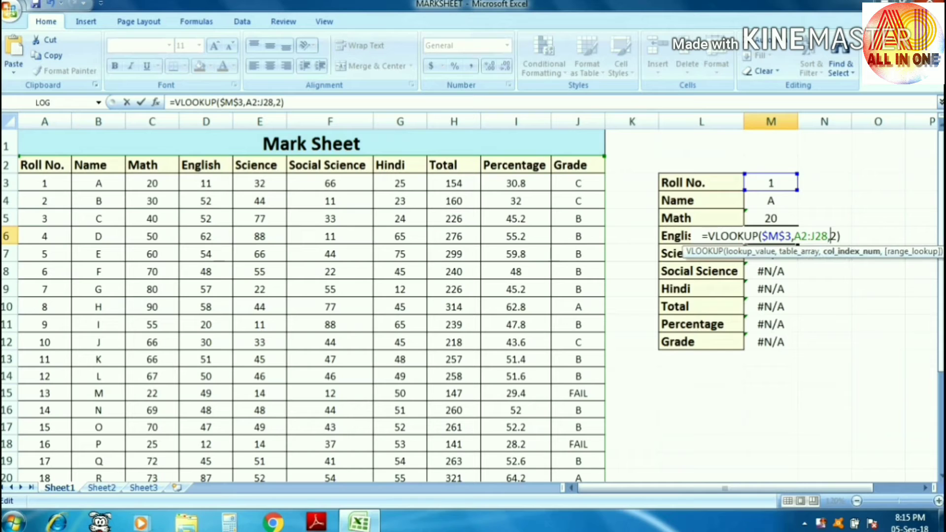
key("Delete")
type("4")
key("Return")
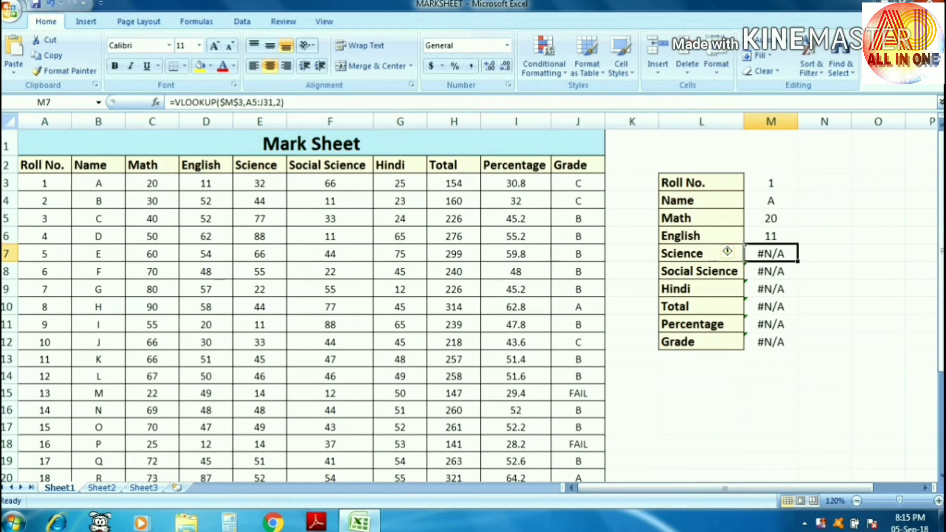
- Set the Science formula in M7 to table range A2:J28 and column index 5
key("F2")
key("Left")
key("Left")
key("Left")
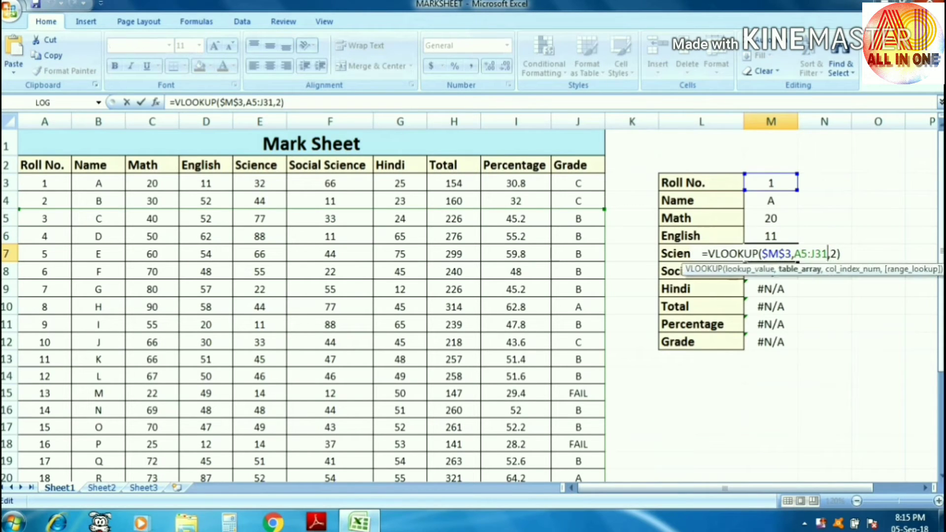
key("shift+Left")
key("shift+Left")
key("shift+Left")
key("shift+Left")
key("shift+Left")
key("shift+Left")
type("A2:J28")
key("Right")
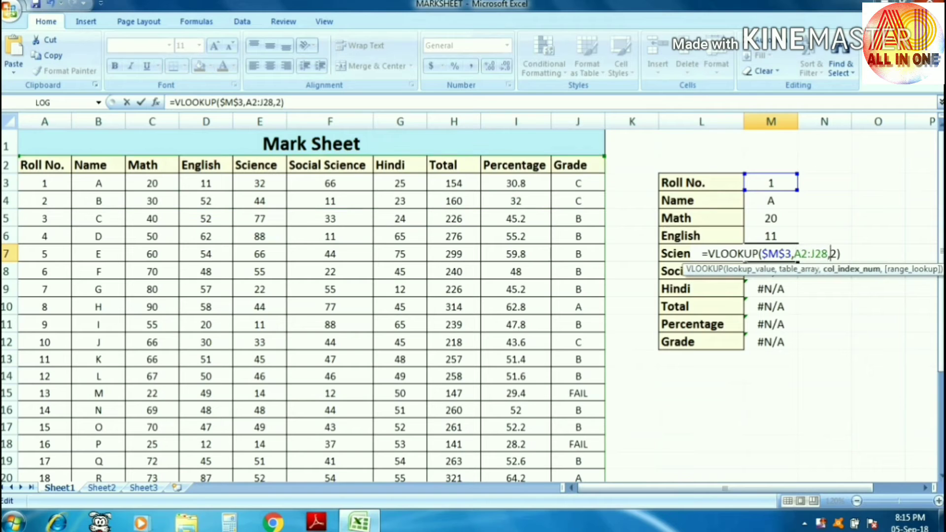
key("Delete")
type("5")
key("Return")
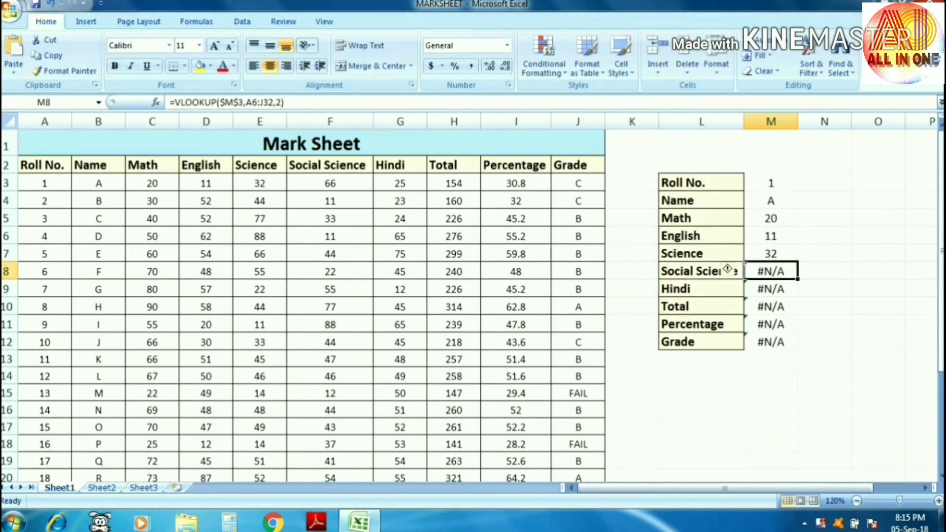
- Set the Social Science formula in M8 to table range A2:J28 and column index 6
key("F2")
key("Left")
key("Left")
key("Left")
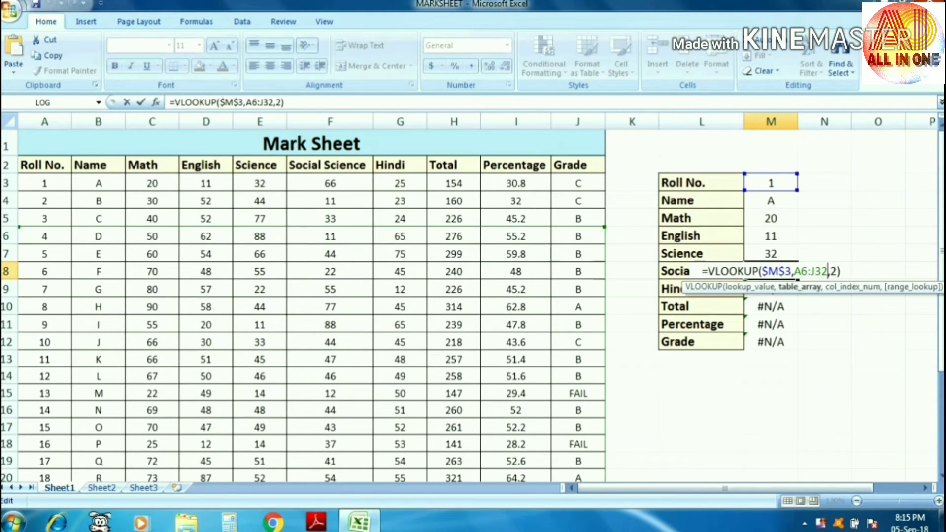
key("shift+Left")
key("shift+Left")
key("shift+Left")
key("shift+Left")
key("shift+Left")
key("shift+Left")
type("A2:J28")
key("Right")
key("Delete")
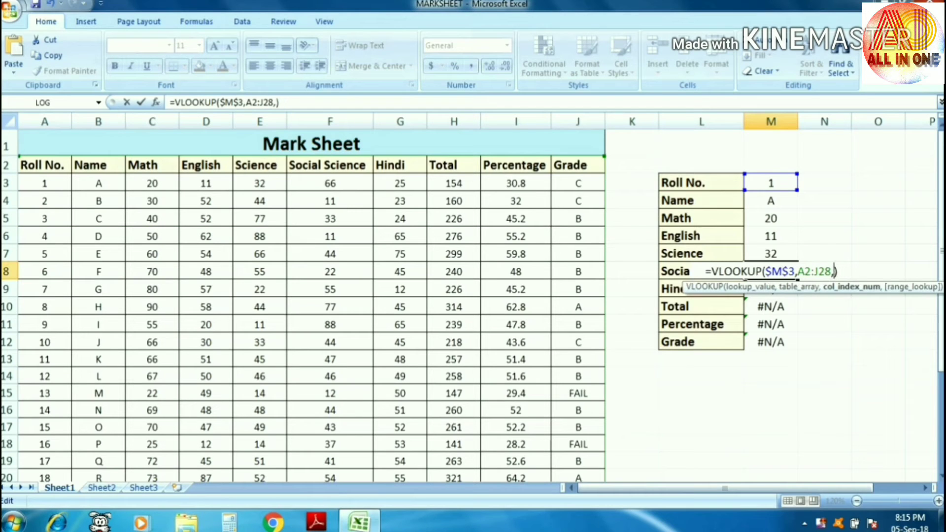
type("6")
key("Return")
- Set the Hindi formula in M9 to table range A2:J28 and column index 7
key("F2")
key("Left")
key("Left")
key("Left")
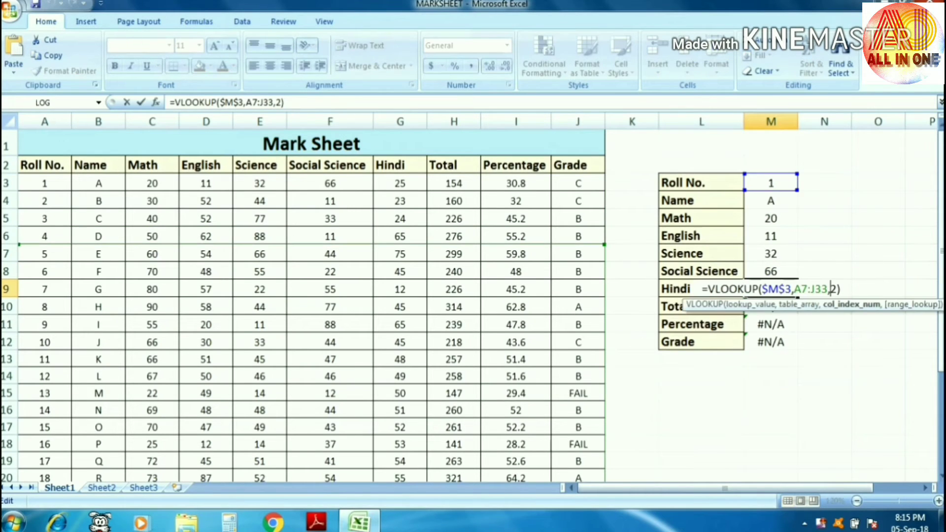
key("shift+Left")
key("shift+Left")
key("shift+Left")
key("shift+Left")
key("shift+Left")
key("shift+Left")
type("A2:J28")
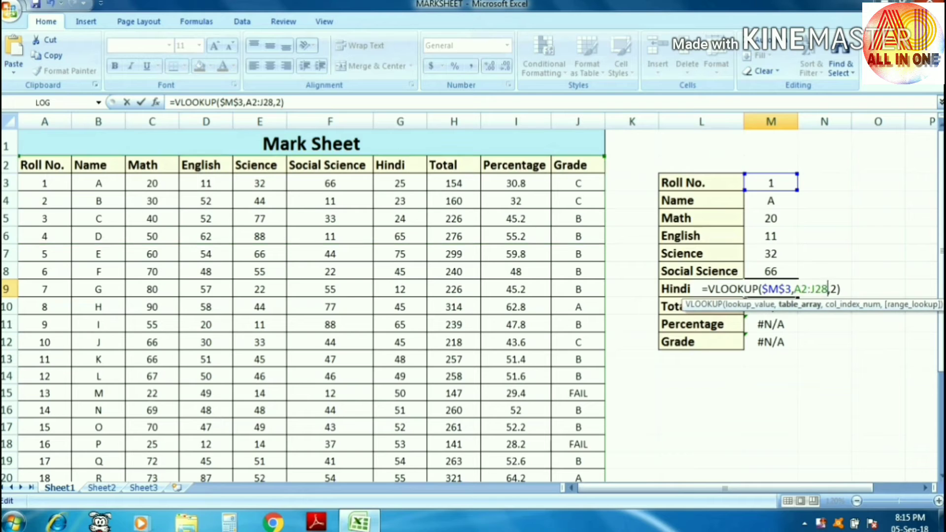
key("Right")
key("Delete")
type("7")
key("Return")
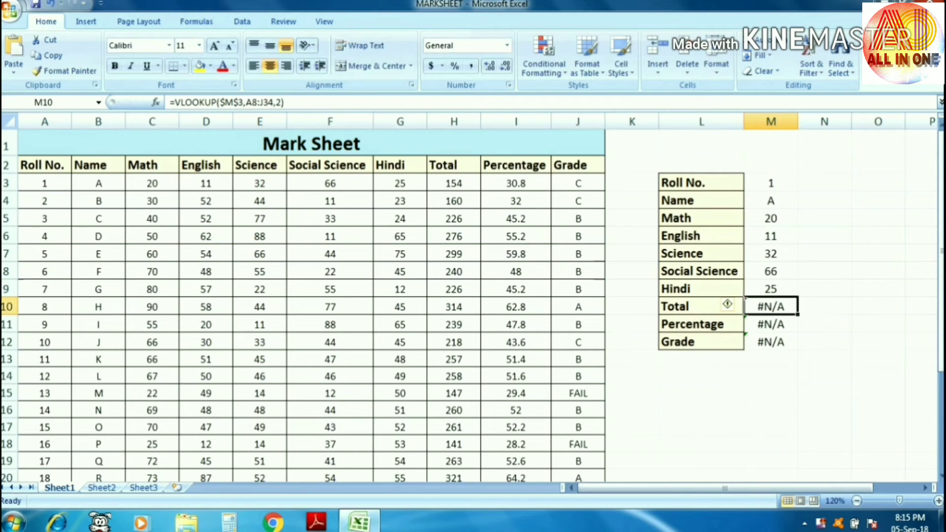
- Set the Total formula in M10 to table range A2:J28 and column index 8
key("F2")
key("Left")
key("Left")
key("Left")
key("shift+Left")
key("shift+Left")
key("shift+Left")
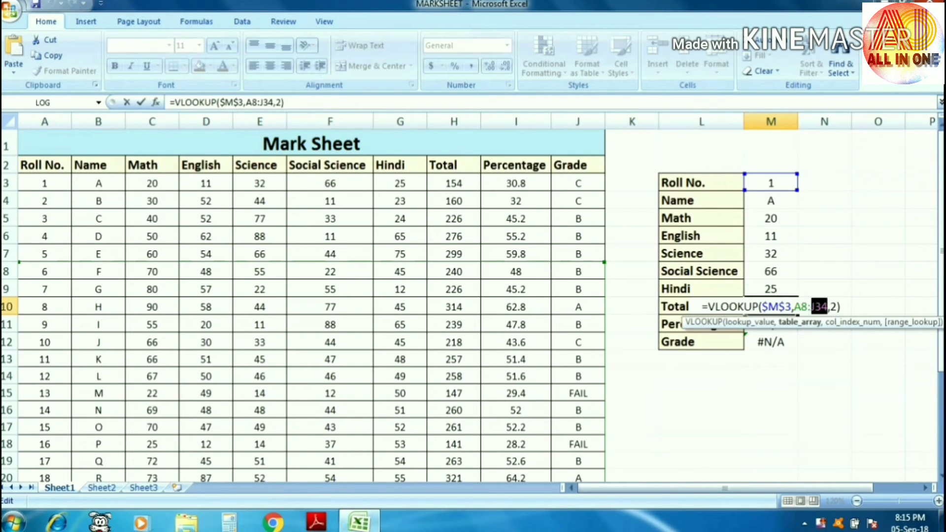
key("shift+Left")
key("shift+Left")
key("shift+Left")
type("A2:J28")
key("Right")
key("Delete")
type("8")
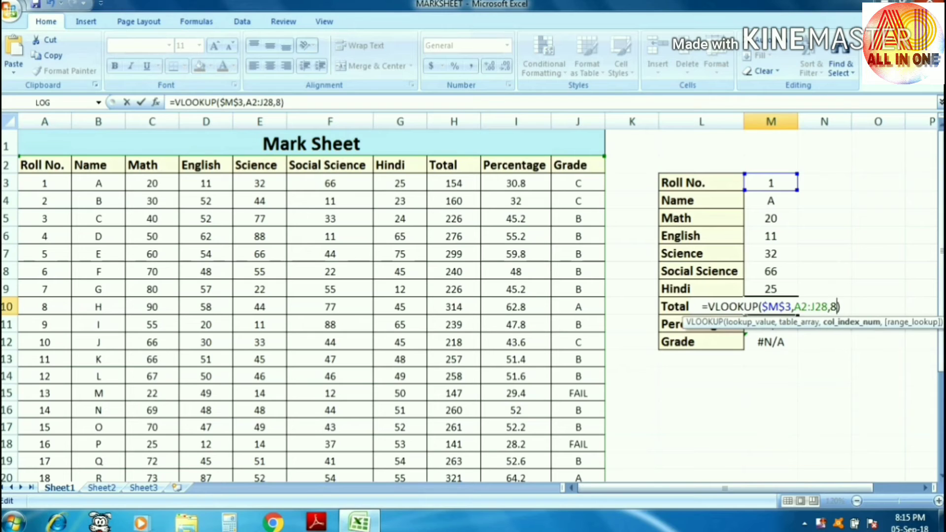
key("Return")
- Set the Percentage formula in M11 to table range A2:J28 and column index 9
key("F2")
key("Left")
key("Left")
key("Left")
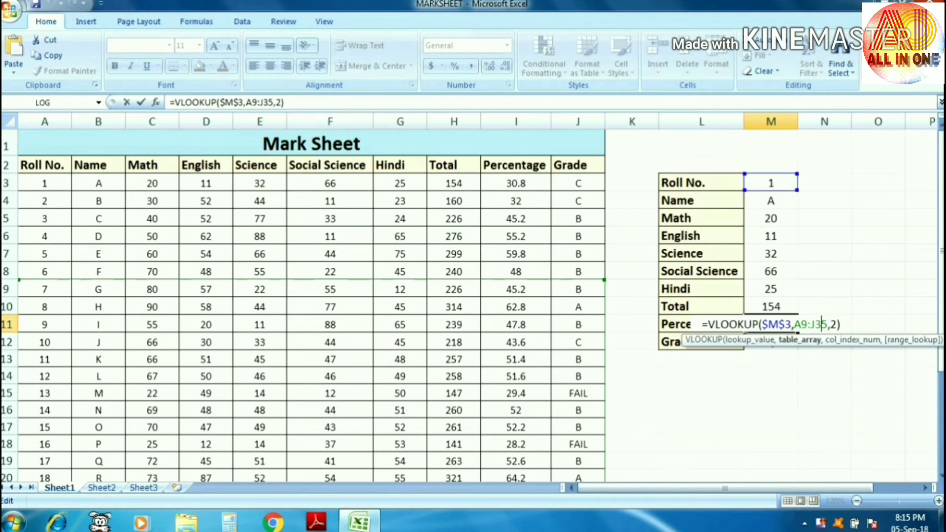
key("shift+Left")
key("shift+Left")
key("shift+Left")
key("shift+Left")
key("shift+Left")
key("shift+Left")
type("A2:J28")
key("Right")
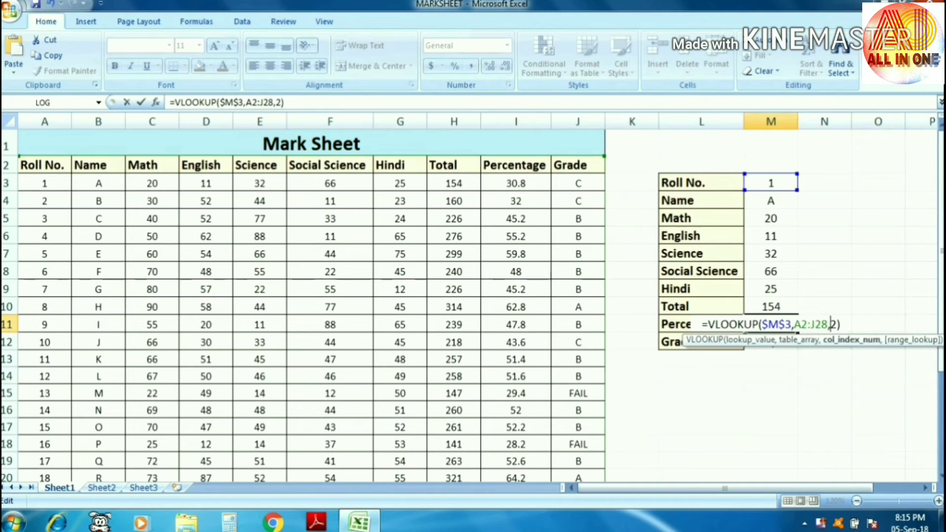
key("Delete")
type("9")
key("Return")
- Set the Grade formula in M12 to table range A2:J28 and column index 10
key("F2")
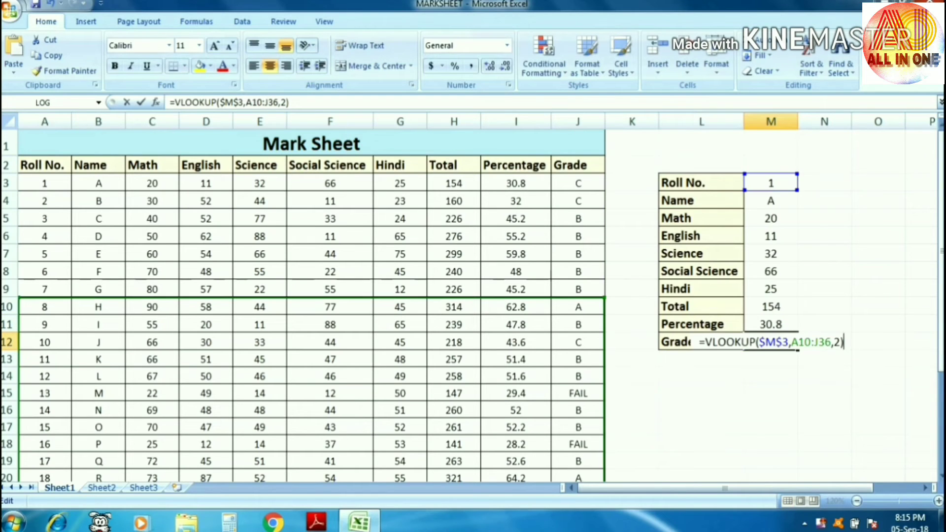
key("Left")
key("Left")
key("Left")
key("shift+Left")
key("shift+Left")
key("shift+Left")
key("shift+Left")
key("shift+Left")
key("shift+Left")
key("shift+Left")
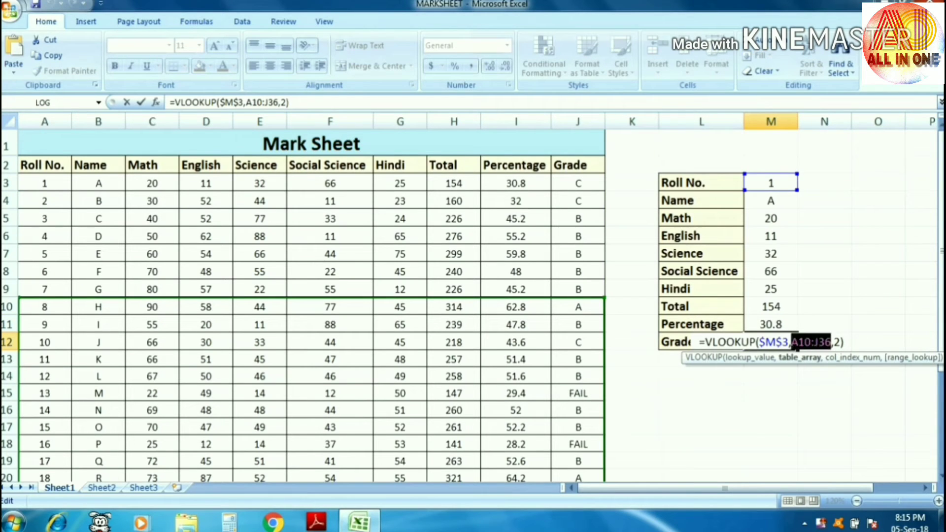
type("A2:J28")
key("Right")
key("Delete")
type("10")
key("Return")
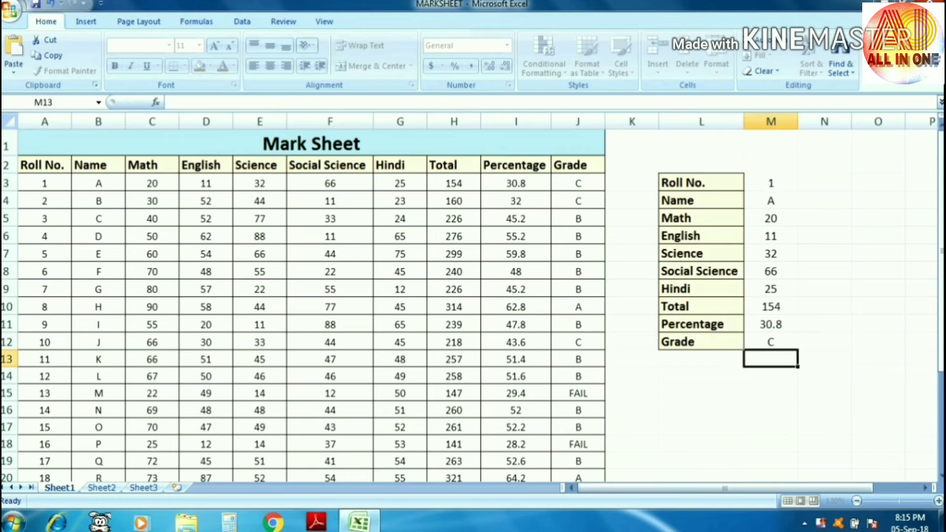
- Test the lookup form by entering roll number 10 in M3
key("Up")
key("Up")
key("Up")
key("Up")
key("Up")
key("Up")
key("Up")
key("Up")
key("Up")
key("Up")
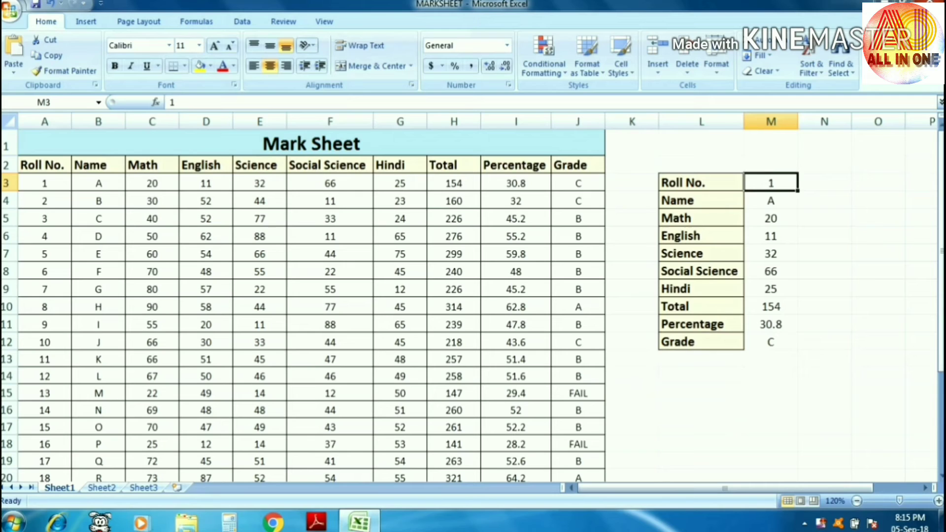
type("10")
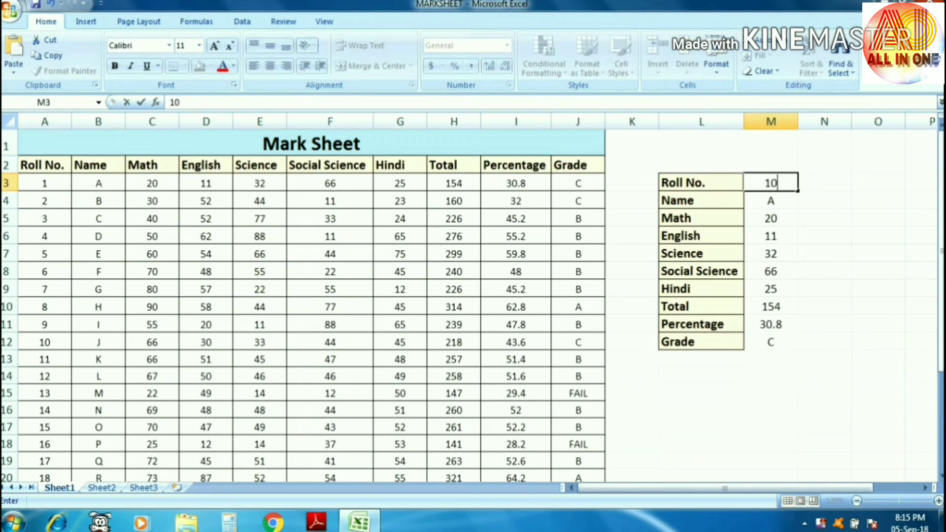
key("Return")
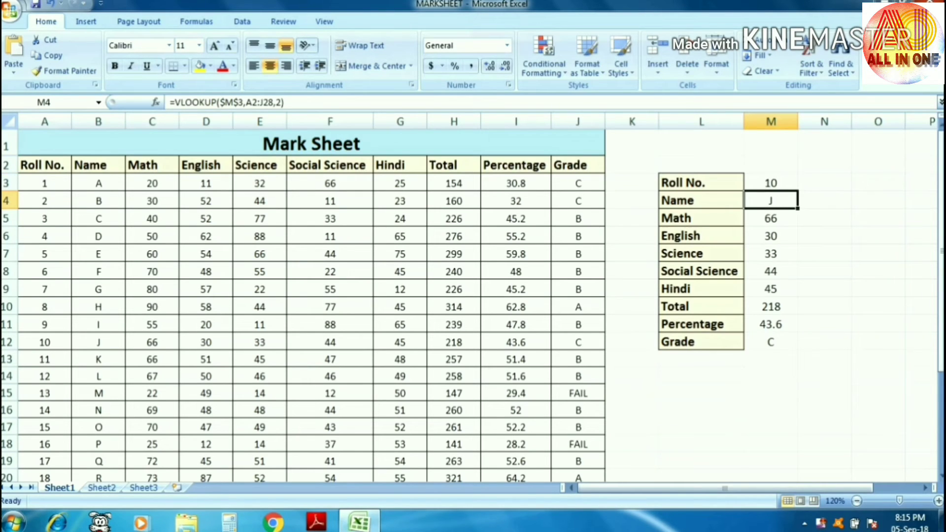
- Examine the form's looked-up values one by one from Math down to Grade
key("Down")
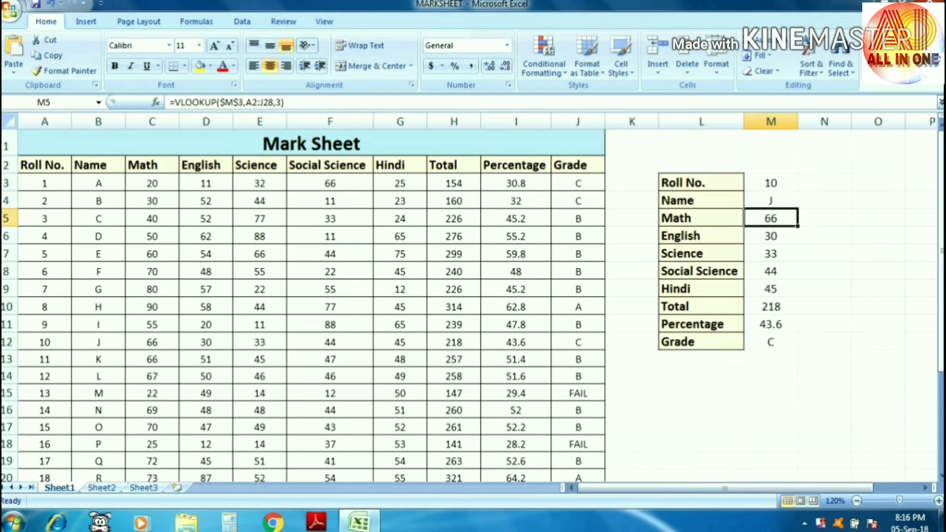
key("Down")
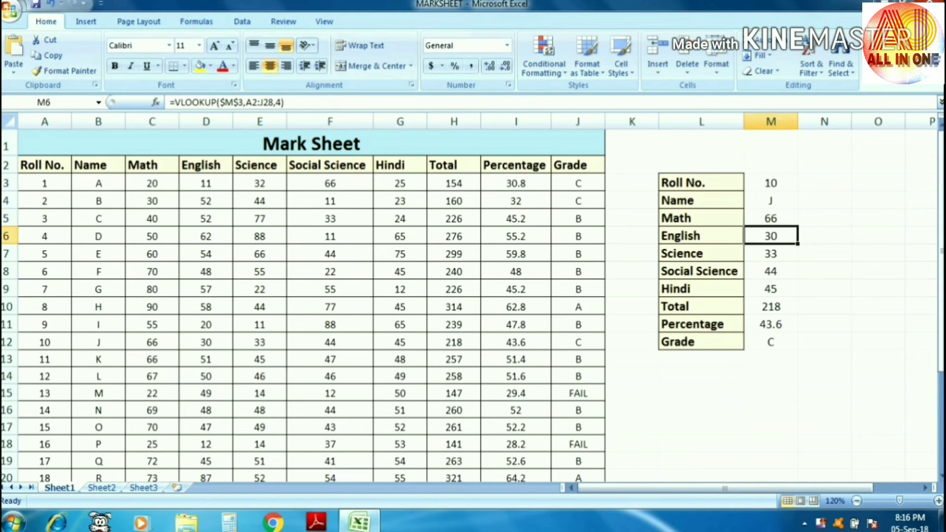
key("Down")
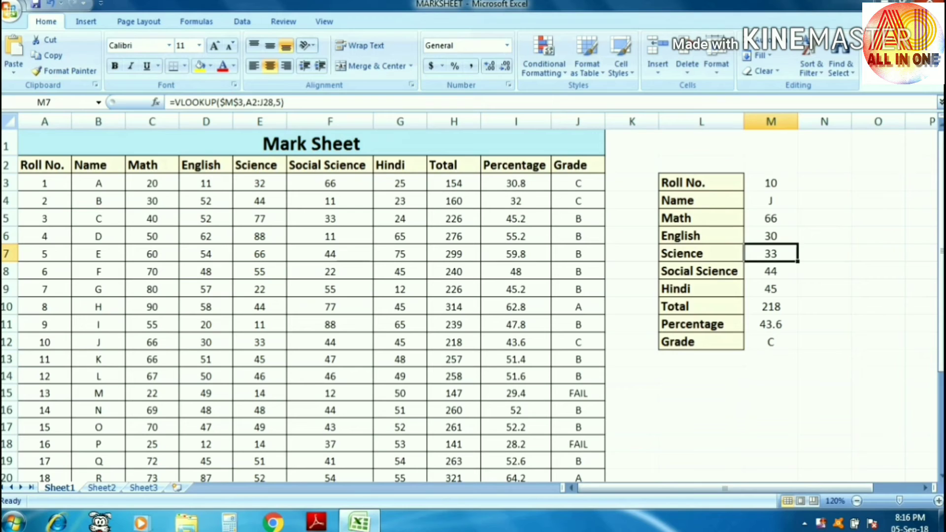
key("Down")
key("Down")
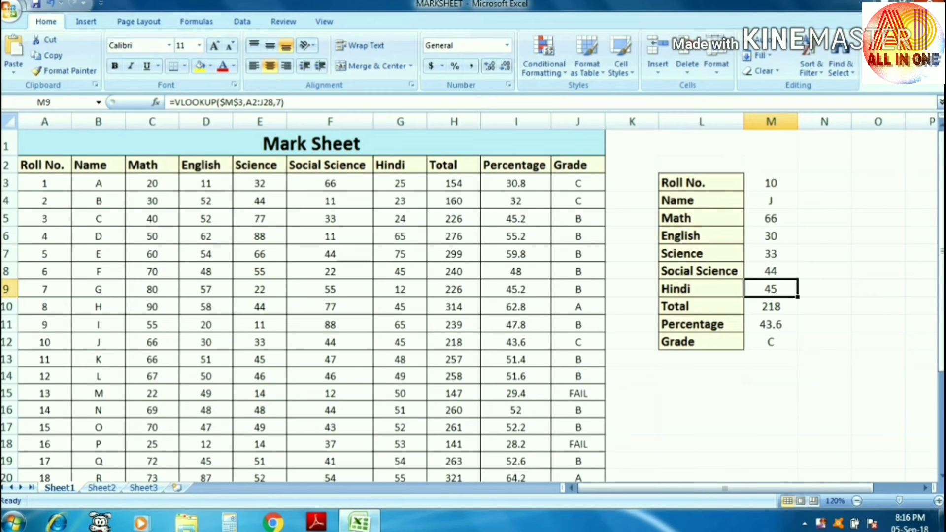
key("Down")
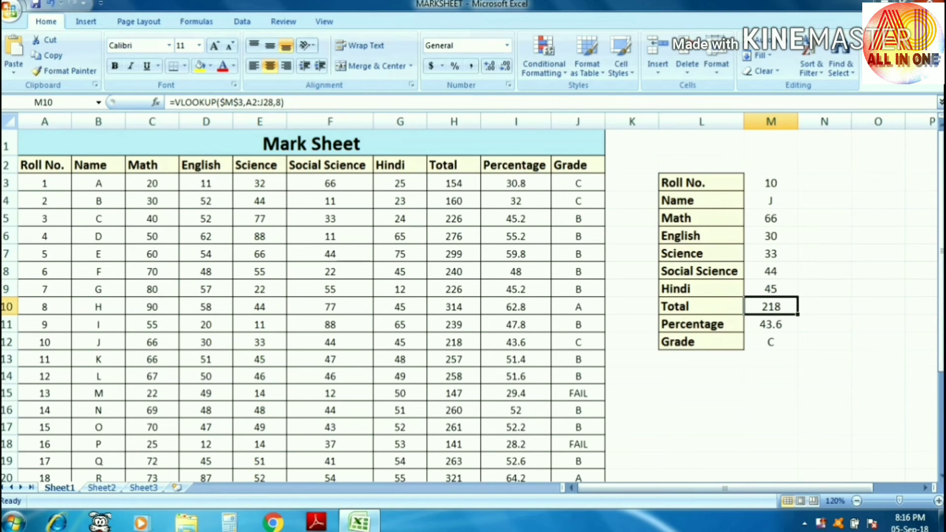
key("Down")
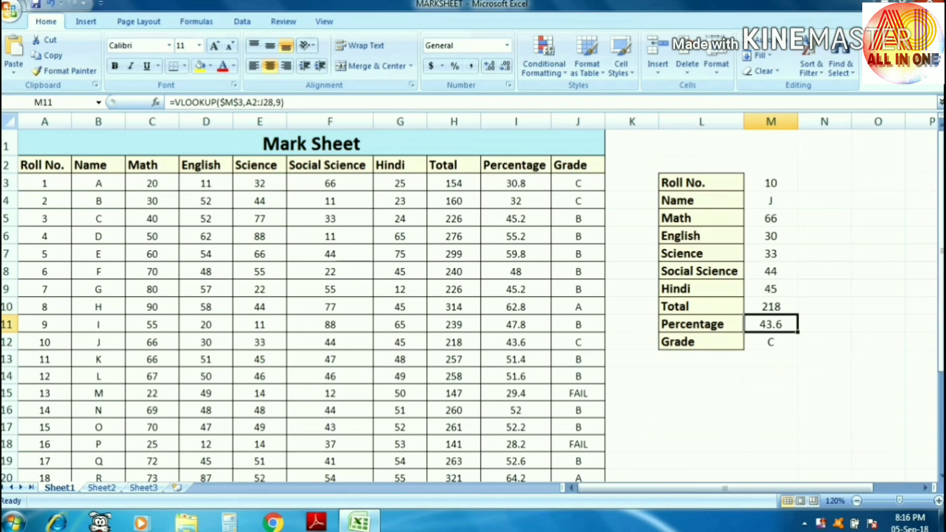
key("Down")
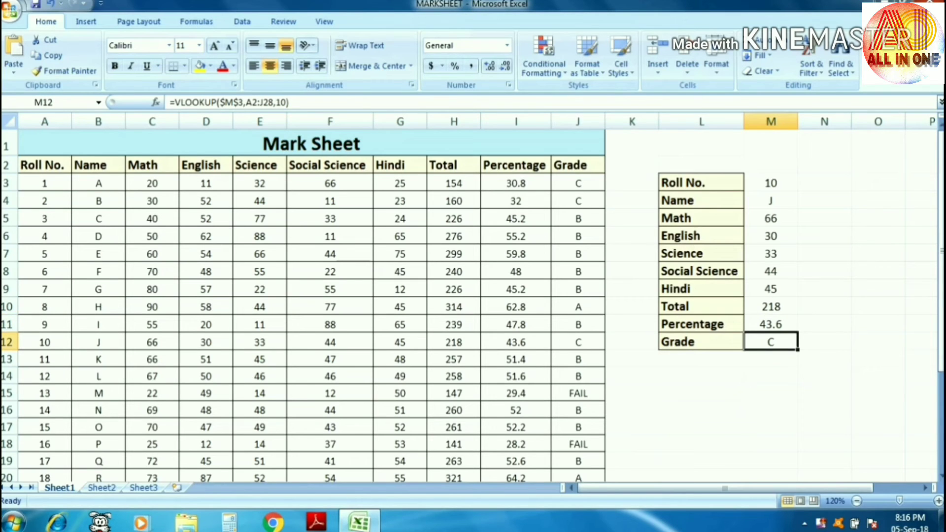
- Compare the form's results with the row for roll number 10 in the mark sheet
key("ctrl+Left")
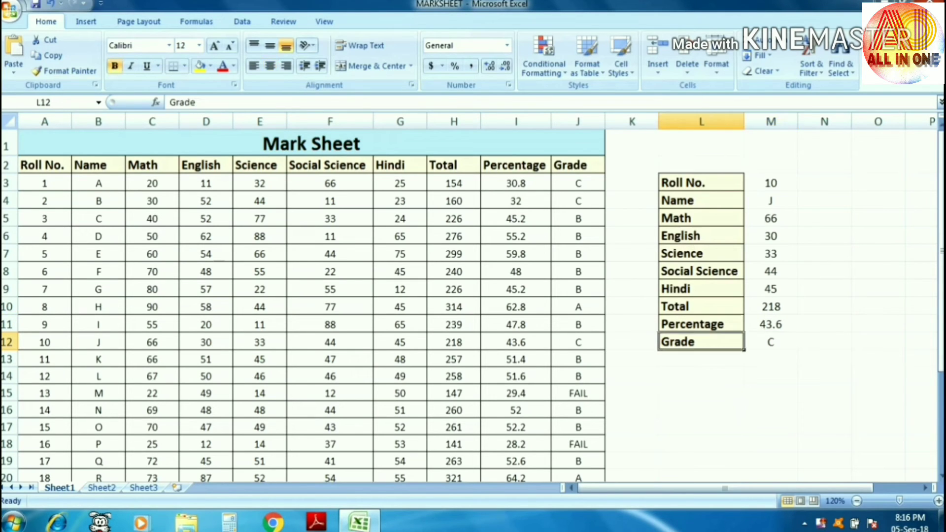
key("ctrl+Left")
key("ctrl+Left")
key("Right")
key("Right")
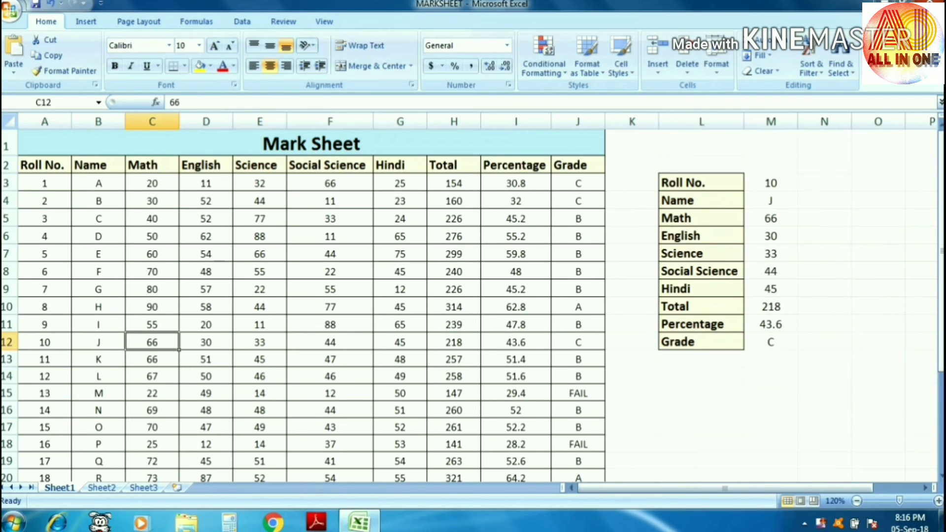
key("ctrl+Right")
key("ctrl+Right")
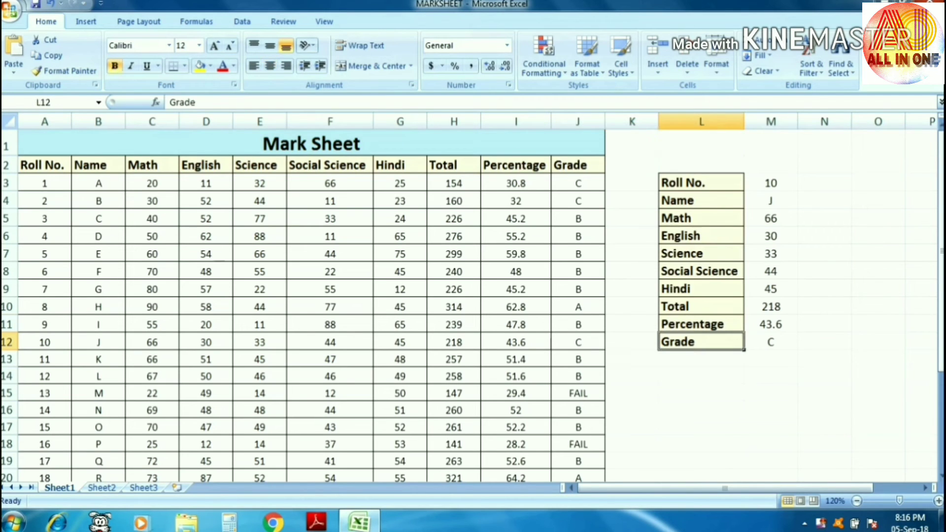
- Change the roll number in M3 to 13 to look up that student's record
key("Up")
key("Up")
key("Up")
key("ctrl+Up")
key("Right")
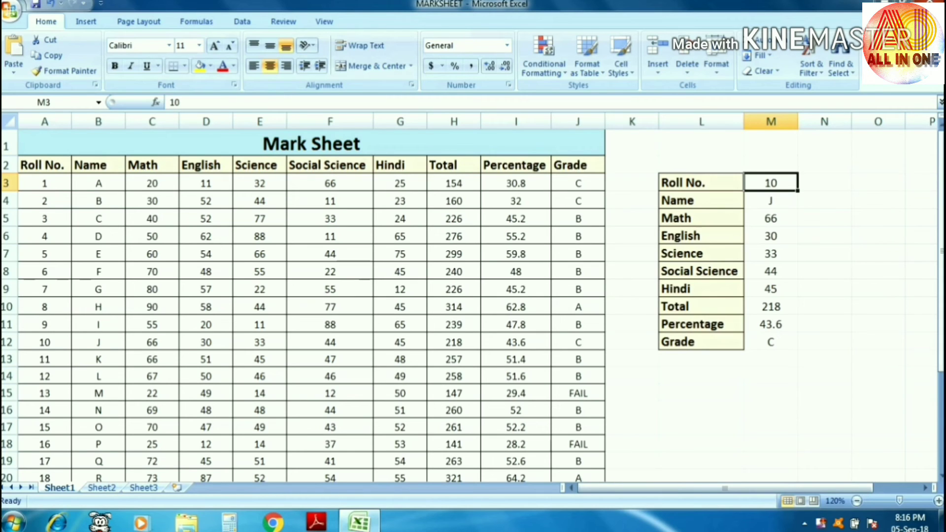
type("13")
key("Return")
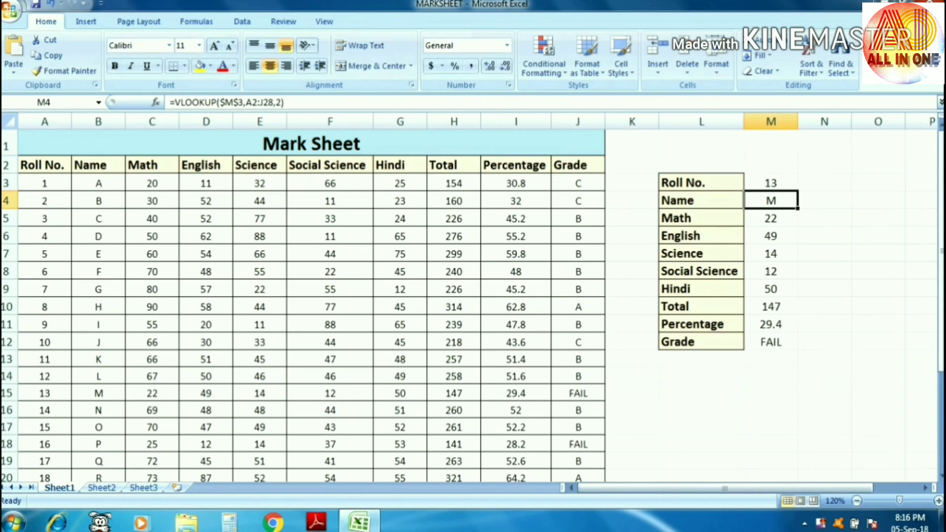
- Test the form with roll numbers 1, 2 and 3 in turn in M3
key("Up")
type("1")
key("Return")
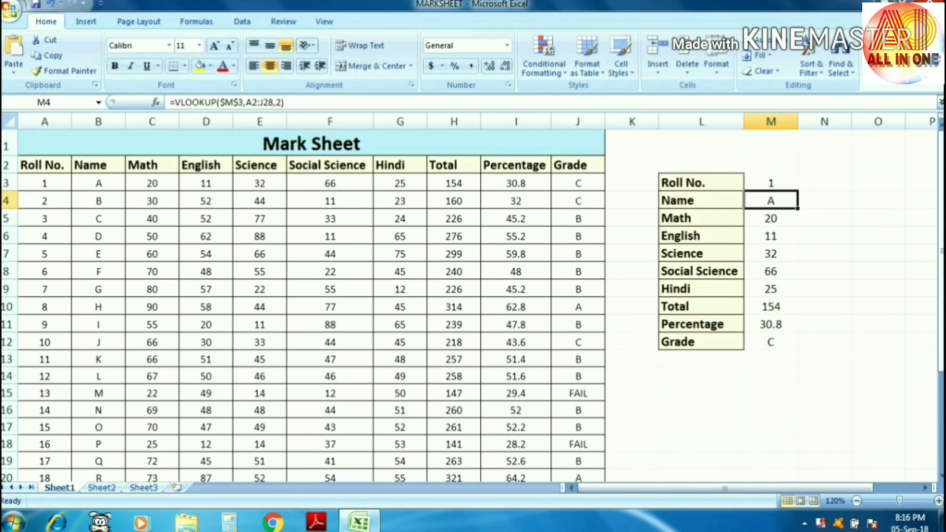
key("Up")
type("2")
key("Return")
key("Up")
type("3")
key("Return")
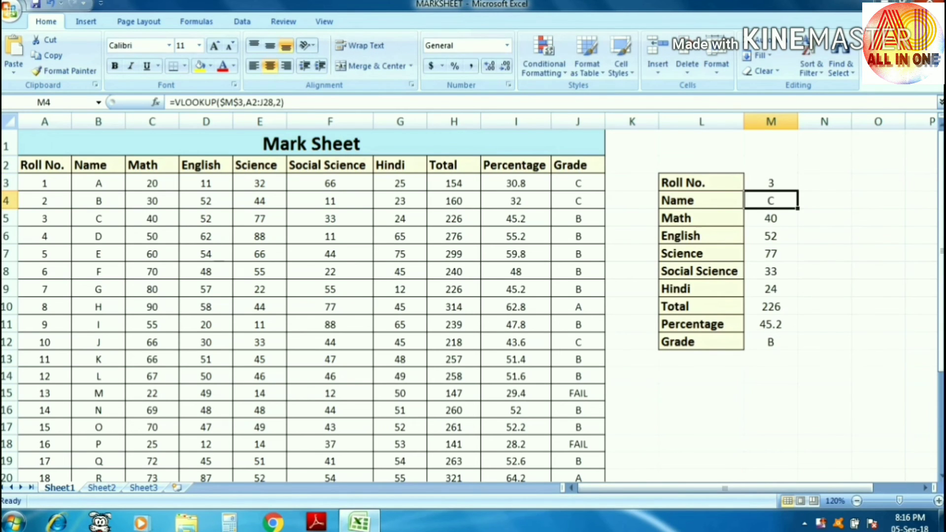
- Look up roll numbers 4, 5 and 6 one after another in M3
key("Up")
type("4")
key("Return")
key("Up")
type("5")
key("Return")
key("Up")
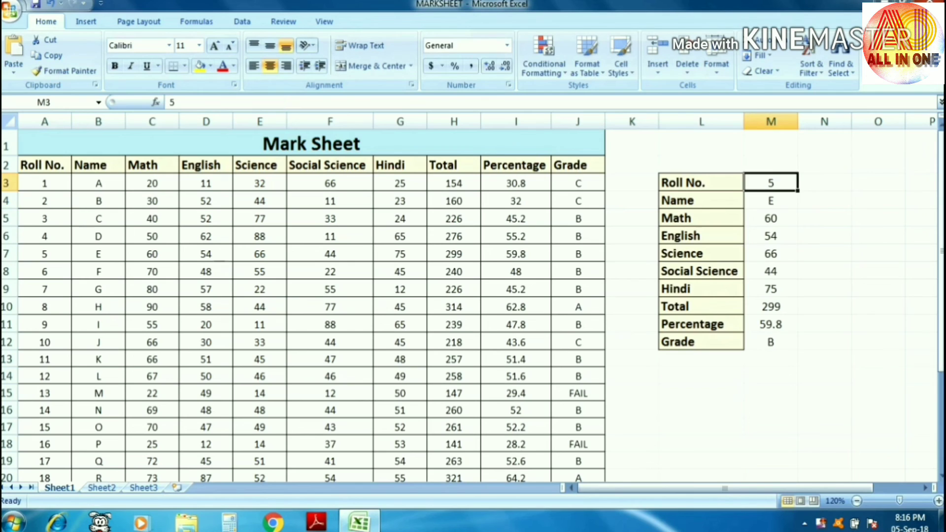
type("6")
key("Return")
key("Up")
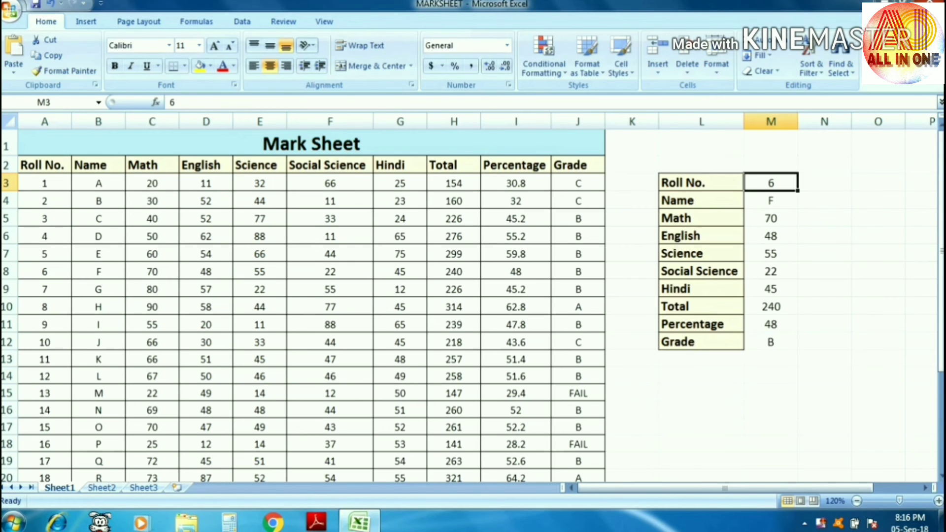
- Set the roll number in M3 to 15 to fetch that student's record
key("Up")
key("Left")
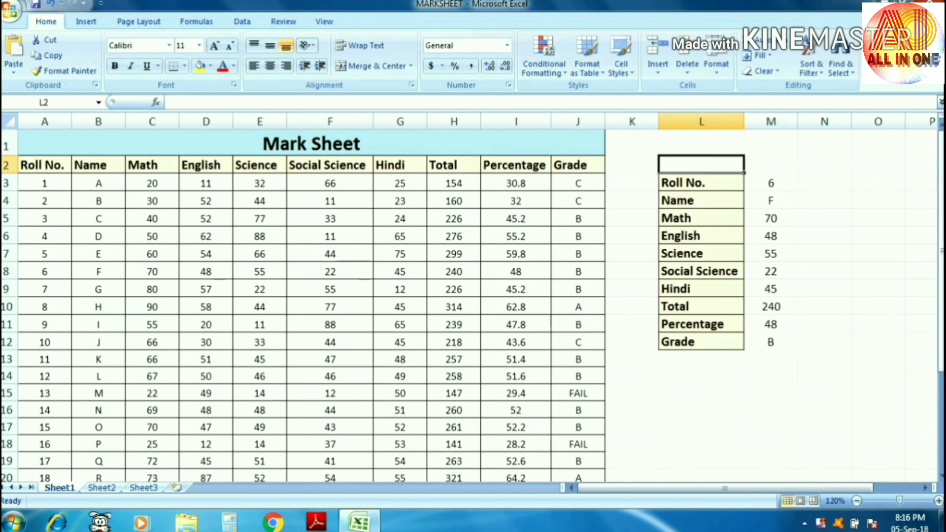
key("Down")
key("Right")
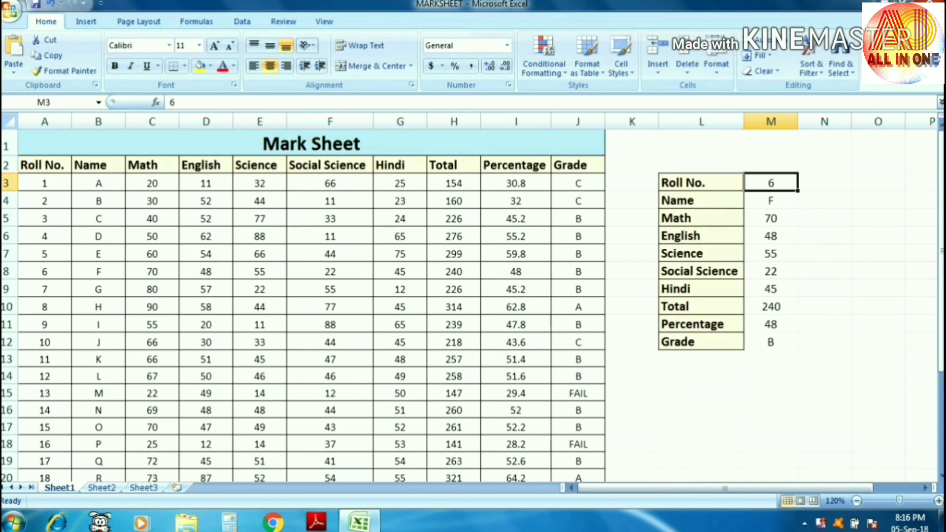
type("15")
key("Return")
key("Up")
key("Down")
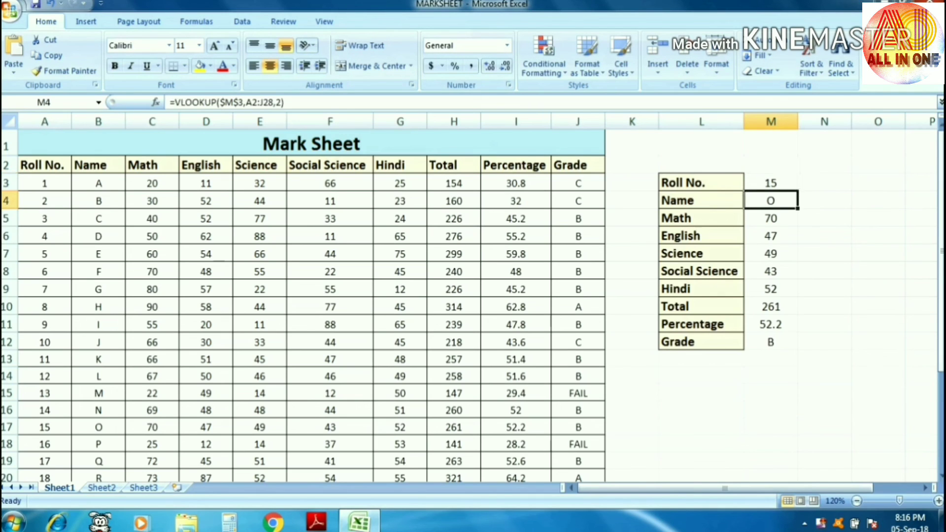
- Go through the form's results for roll number 15 from the name down to the grade and its label
key("Up")
key("Down")
key("Down")
key("Down")
key("Down")
key("Down")
key("Down")
key("Down")
key("Down")
key("Down")
key("Down")
key("Down")
key("Up")
key("Up")
key("Left")
key("Left")
key("Left")
key("Left")
key("Left")
key("Left")
key("Left")
key("Left")
key("Left")
key("Left")
key("Left")
key("Left")
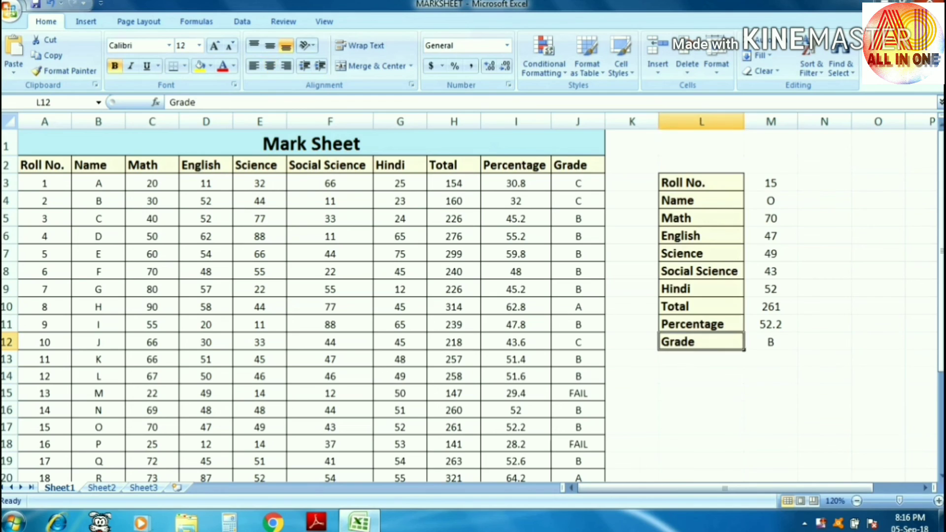
- Review the mark sheet's roll number column up to the title, and return to the lookup form's Roll No. label in L3
key("Up")
key("Up")
key("Up")
key("Up")
key("Up")
key("Up")
key("Up")
key("Up")
key("Up")
key("Up")
key("Up")
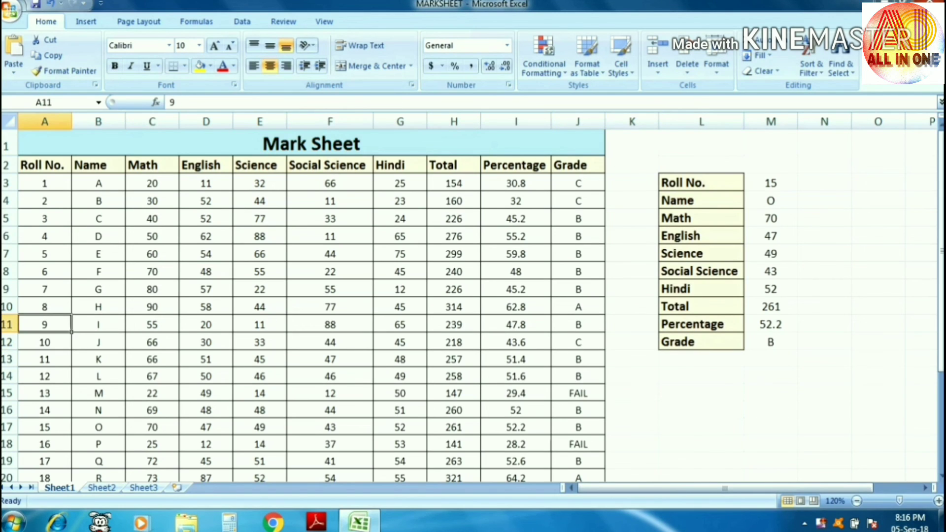
key("Right")
key("Left")
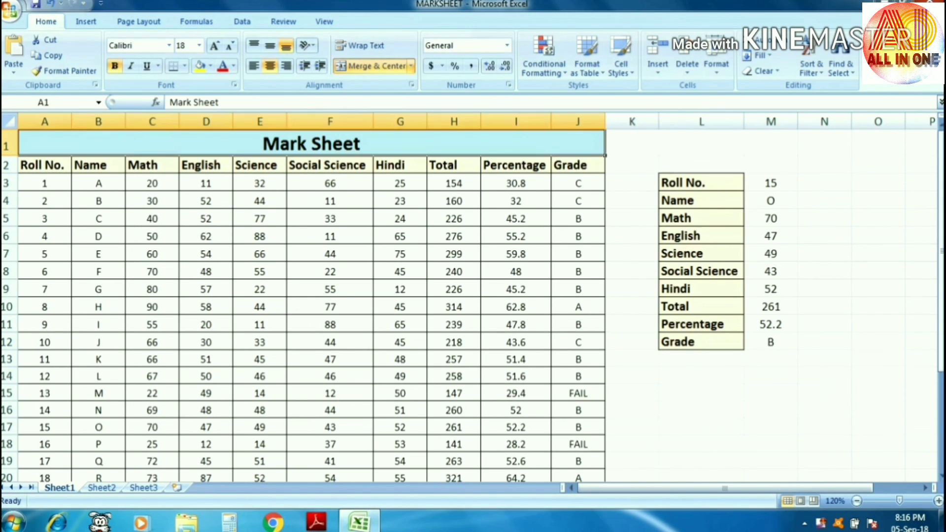
key("Down")
key("Down")
key("Right")
key("Right")
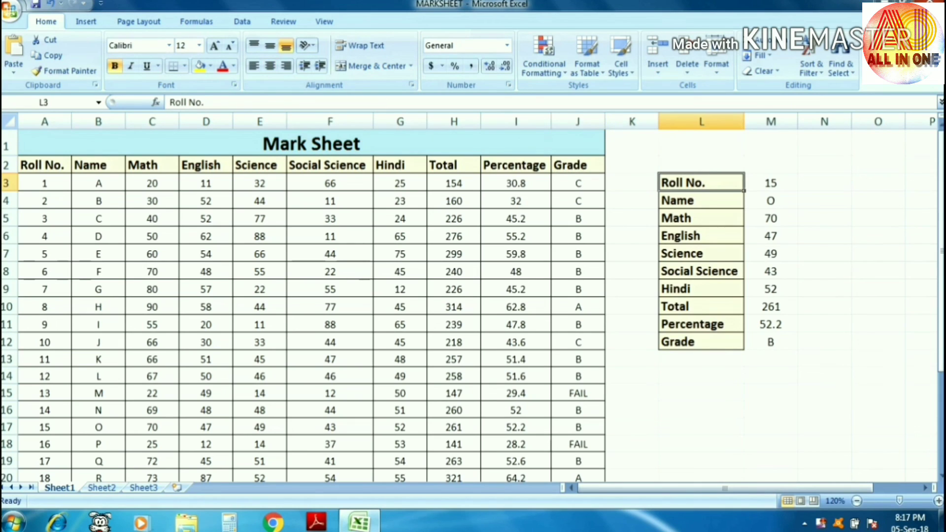